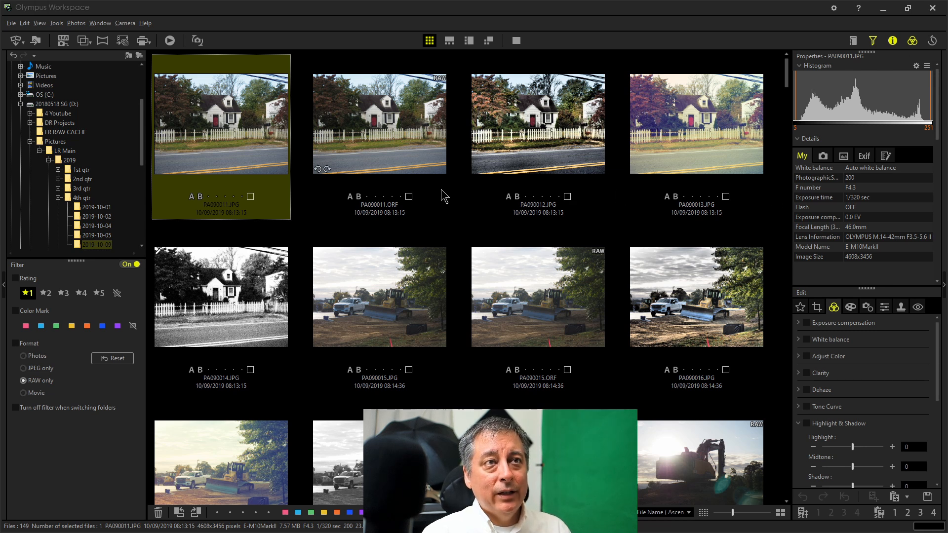
pyautogui.moveTo(442, 193)
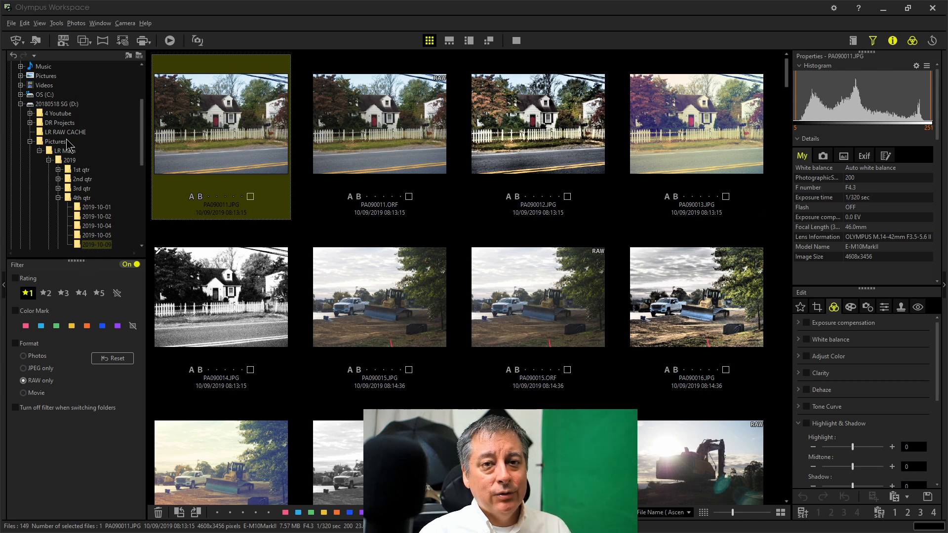
pyautogui.scroll(-2, 84, 180)
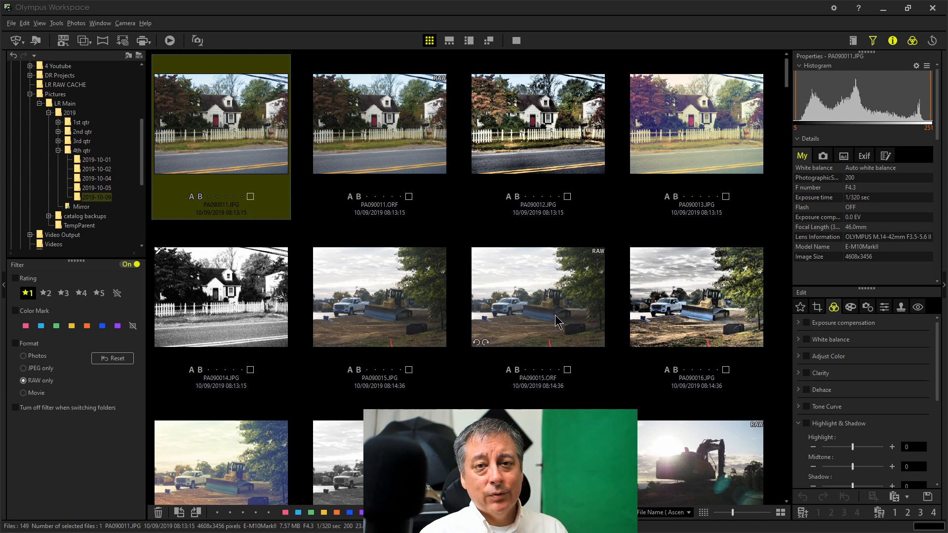
pyautogui.moveTo(557, 321)
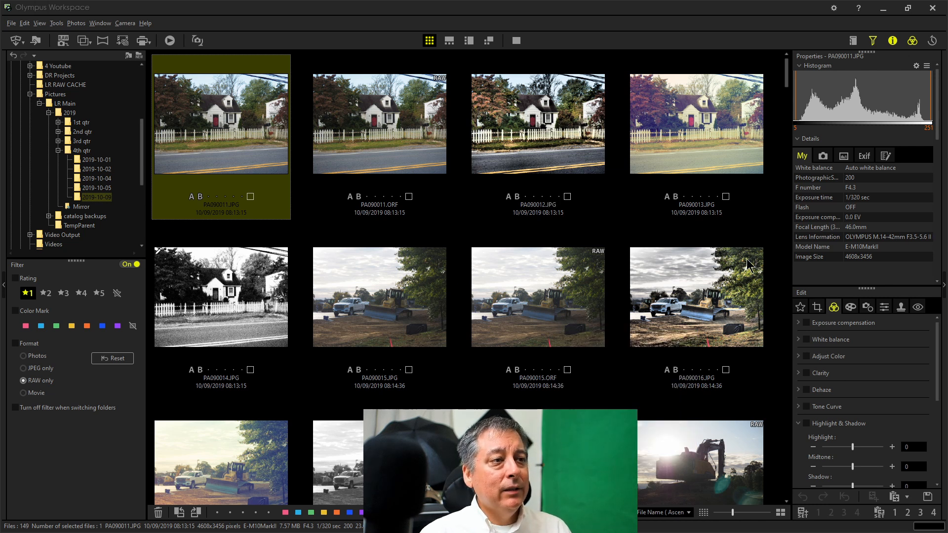
# - Switch to the layout with a large image above the filmstrip and preview PA090015.ORF and PA090017.JPG
pyautogui.click(449, 42)
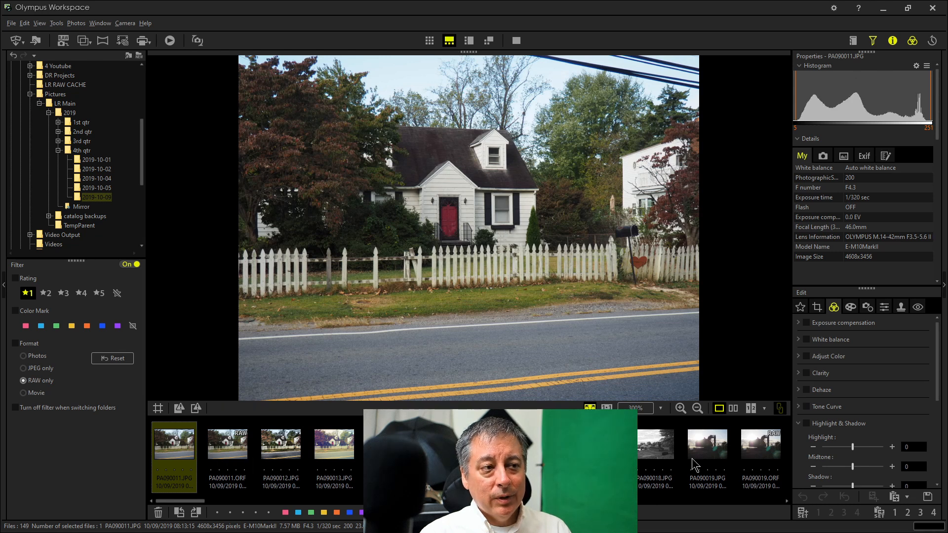
pyautogui.click(494, 445)
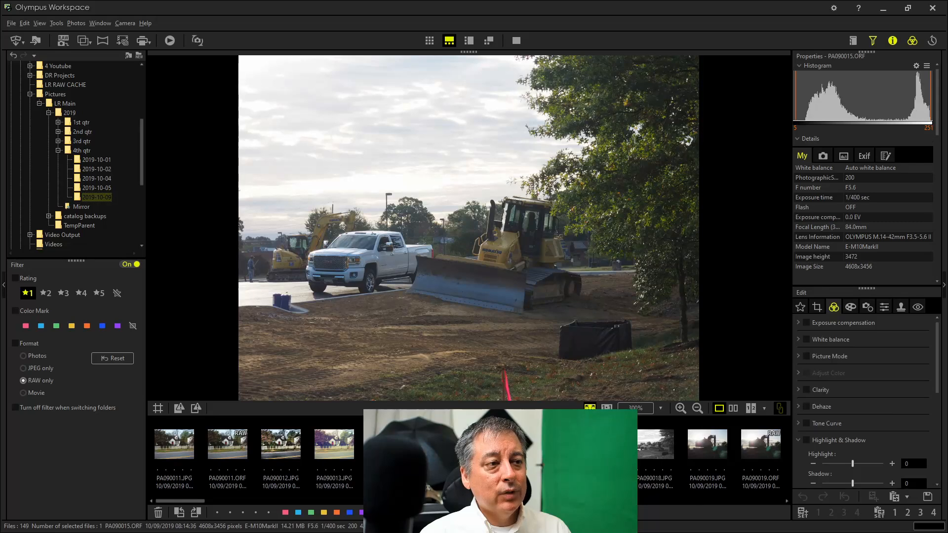
pyautogui.click(601, 444)
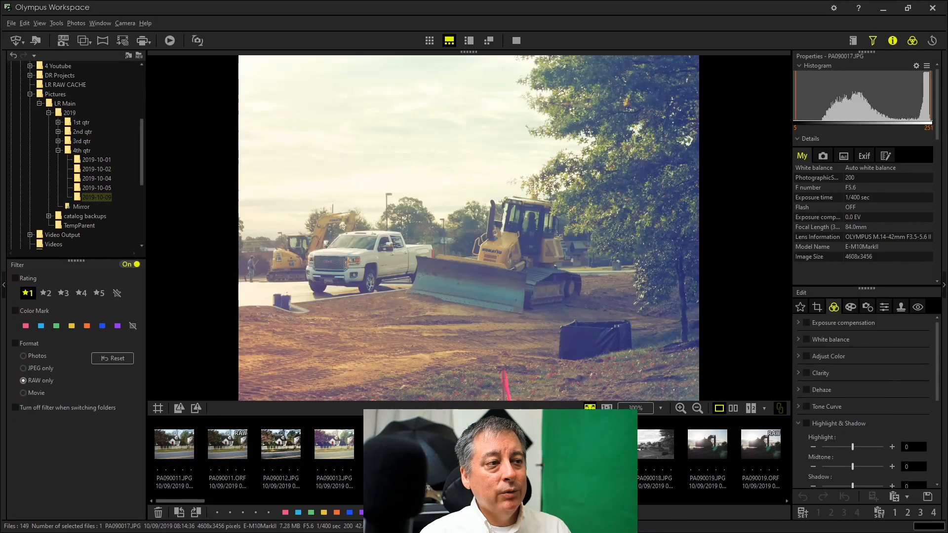
# - View PA090017.JPG in the Image: Right layout and in a separate floating window, positioned over the middle of the thumbnails
pyautogui.click(469, 41)
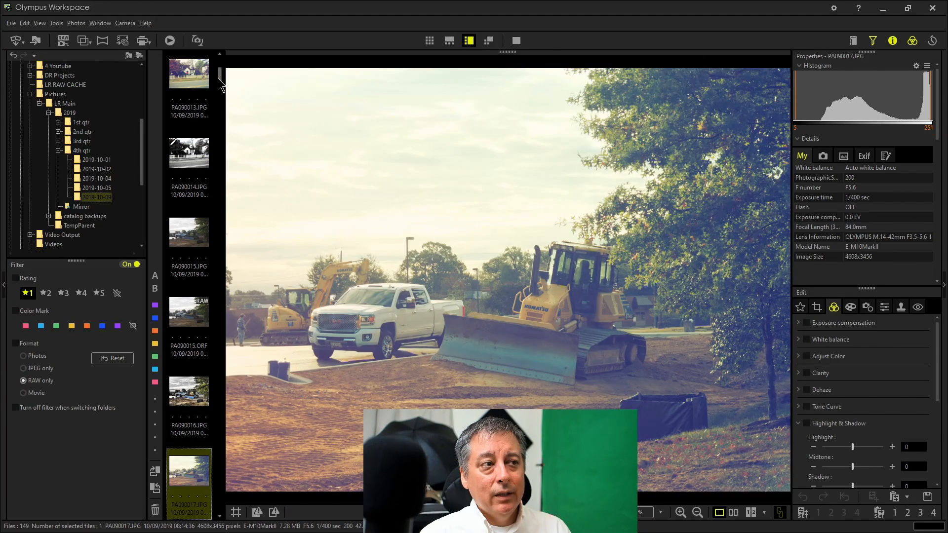
pyautogui.click(488, 41)
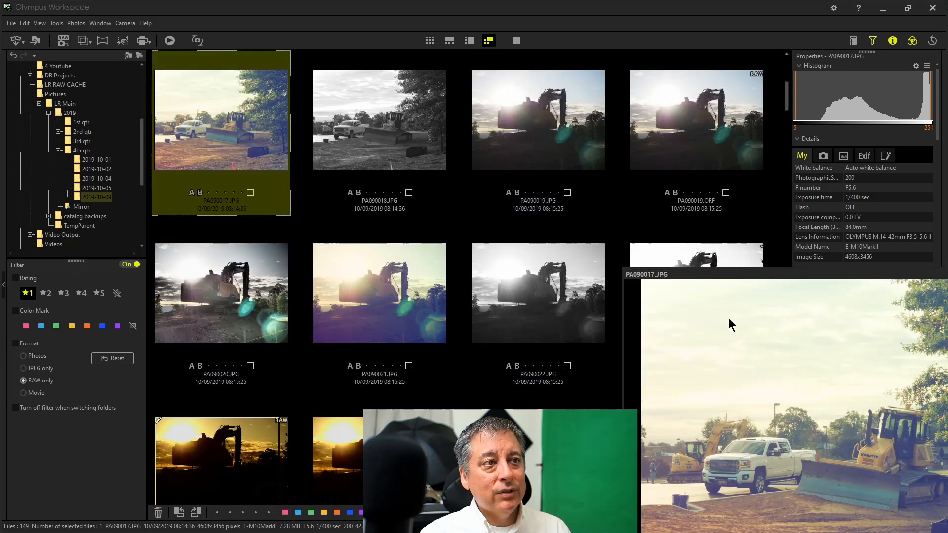
pyautogui.moveTo(757, 278); pyautogui.dragTo(413, 140)
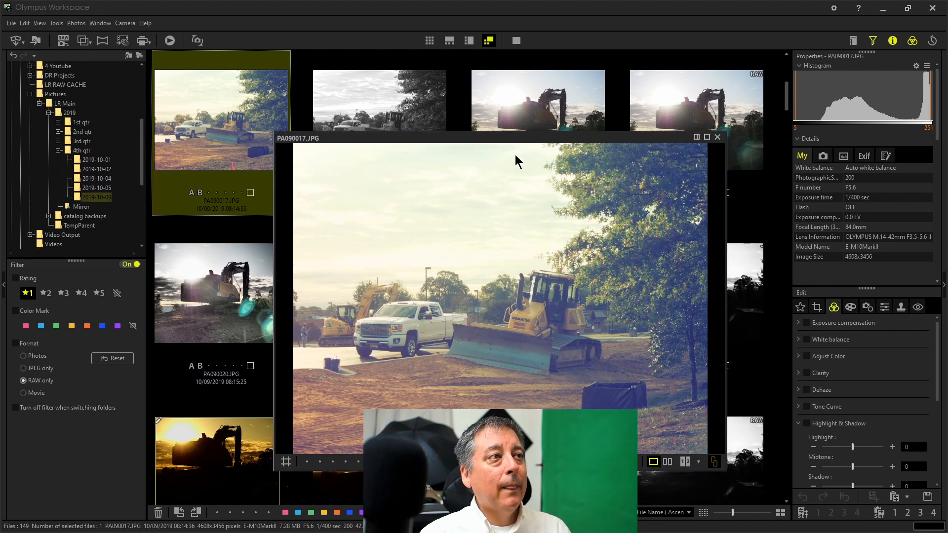
pyautogui.moveTo(512, 137); pyautogui.dragTo(472, 112)
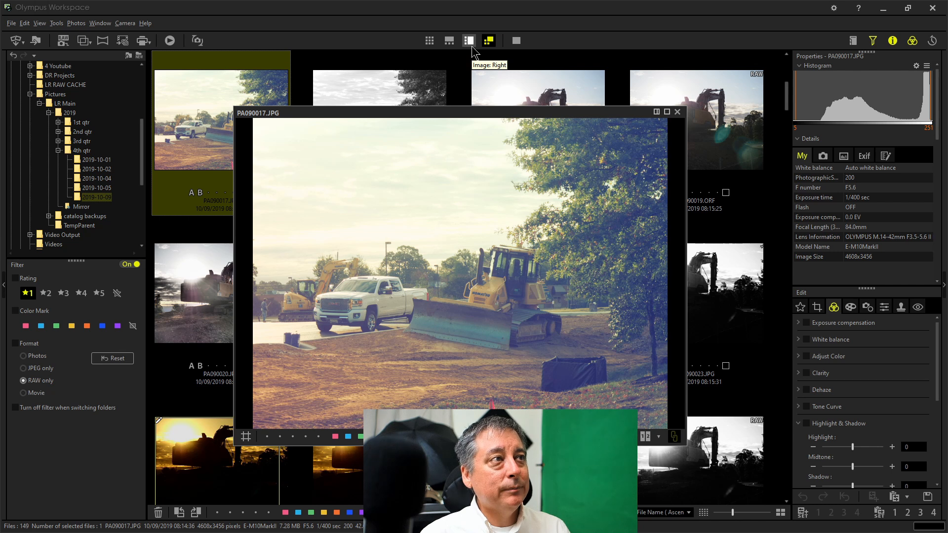
# - View PA090017.JPG in full screen, exit, and return to the plain thumbnail grid
pyautogui.click(517, 41)
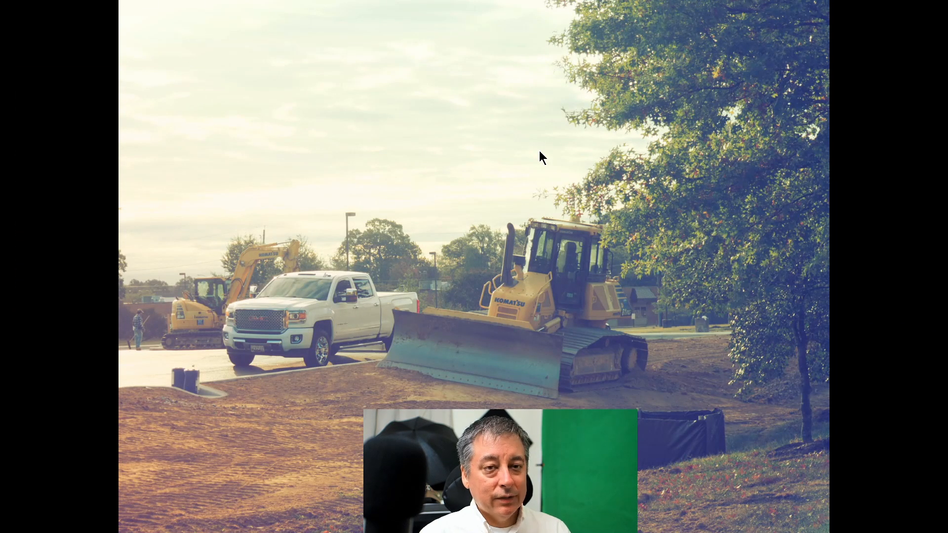
pyautogui.press('Escape')
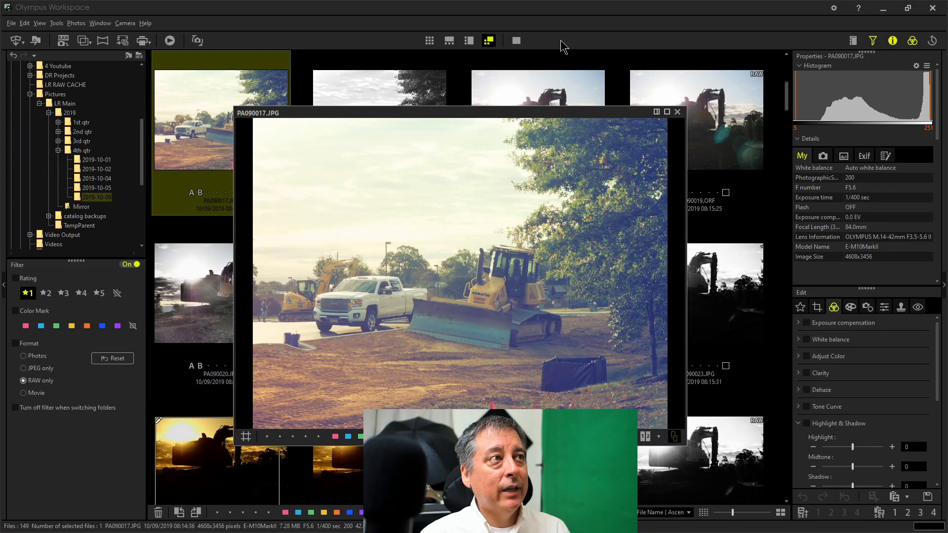
pyautogui.click(434, 42)
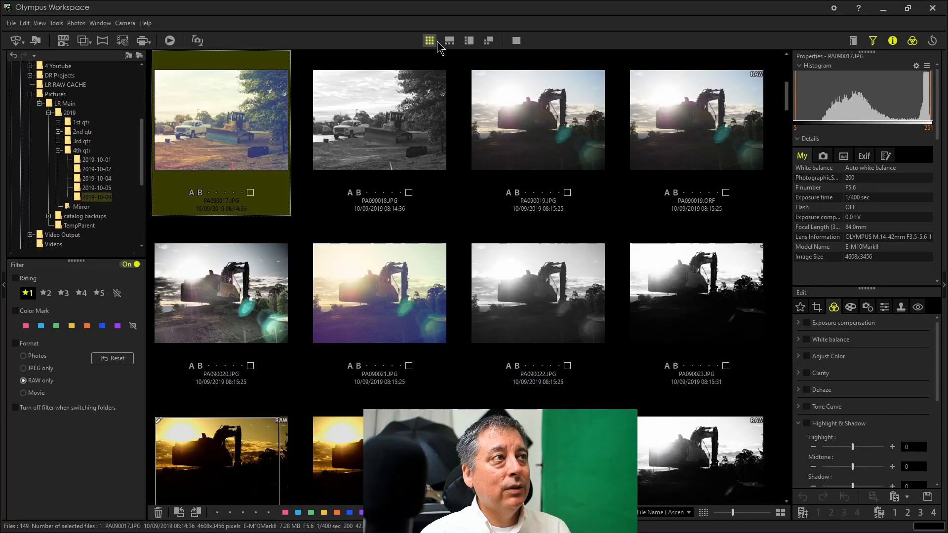
# - Show PA090017.JPG above the filmstrip, inspect it at 1:1, 300% and 400% zoom, and fit it back to the viewer
pyautogui.click(450, 41)
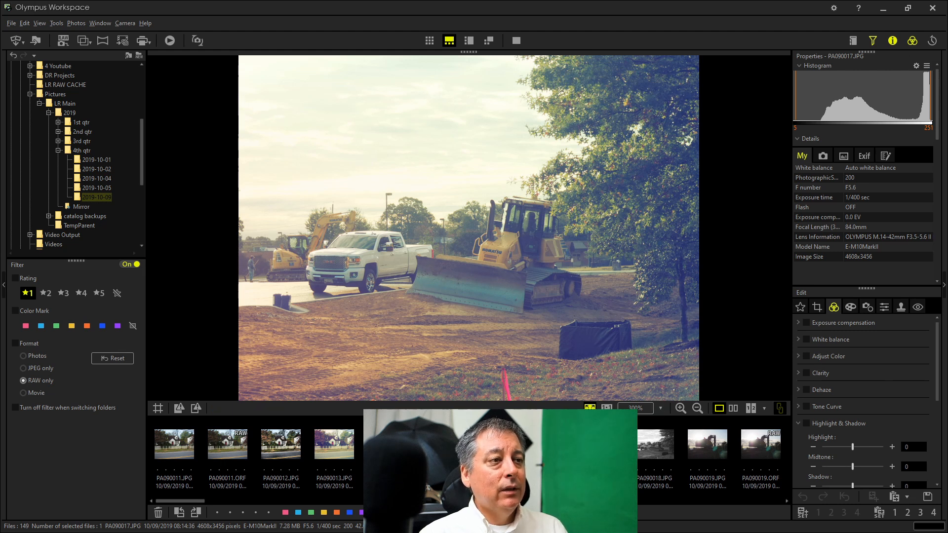
pyautogui.click(607, 408)
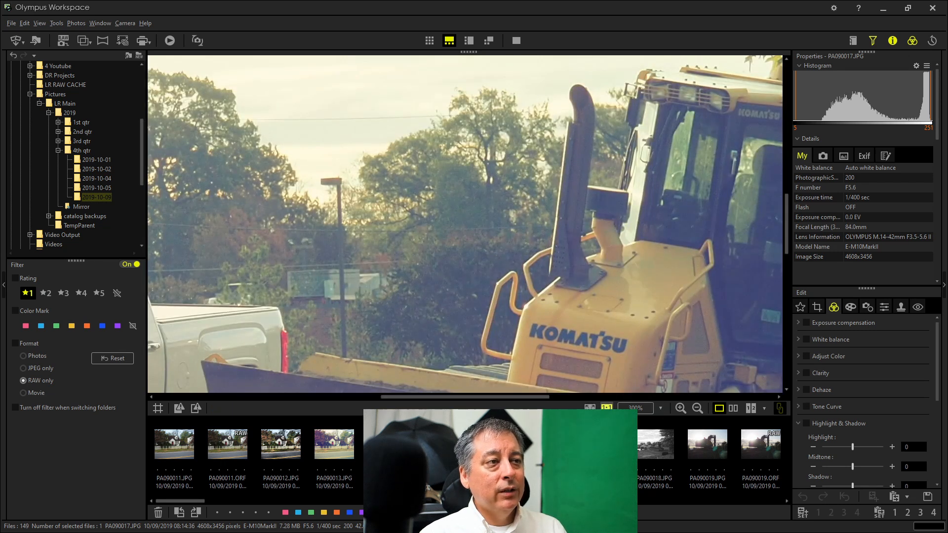
pyautogui.click(638, 411)
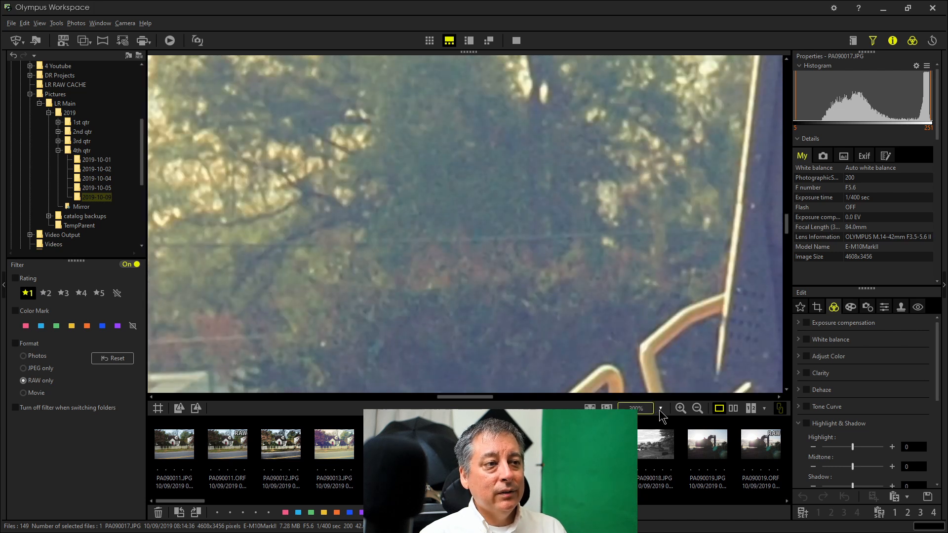
pyautogui.click(661, 408)
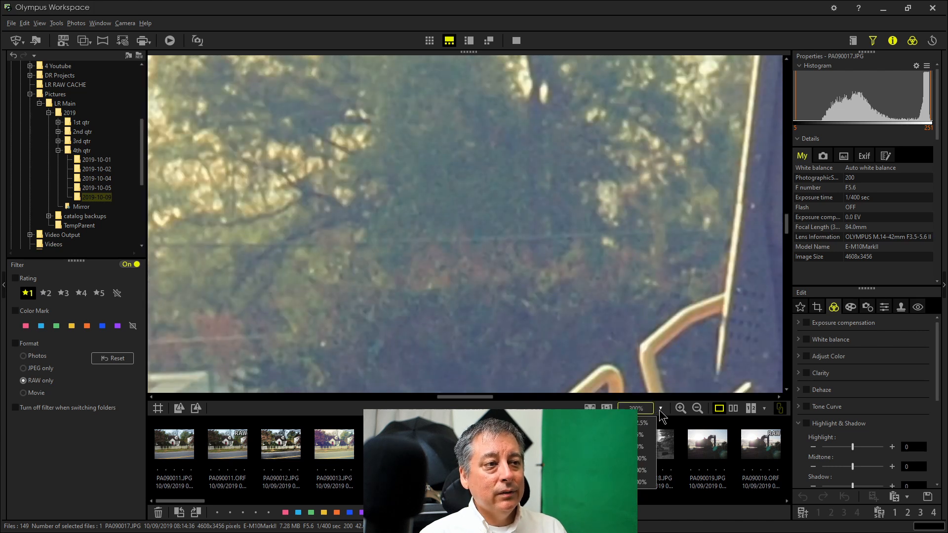
pyautogui.click(644, 484)
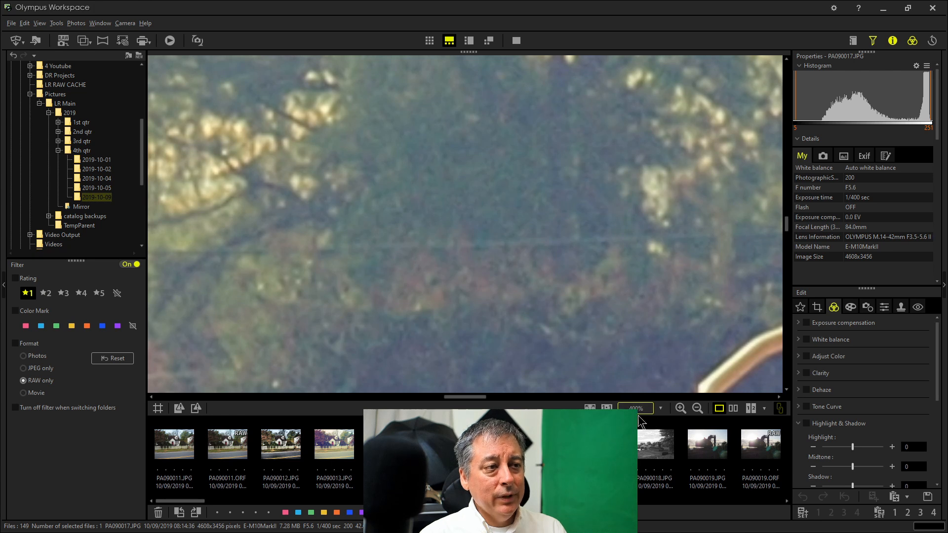
pyautogui.click(661, 409)
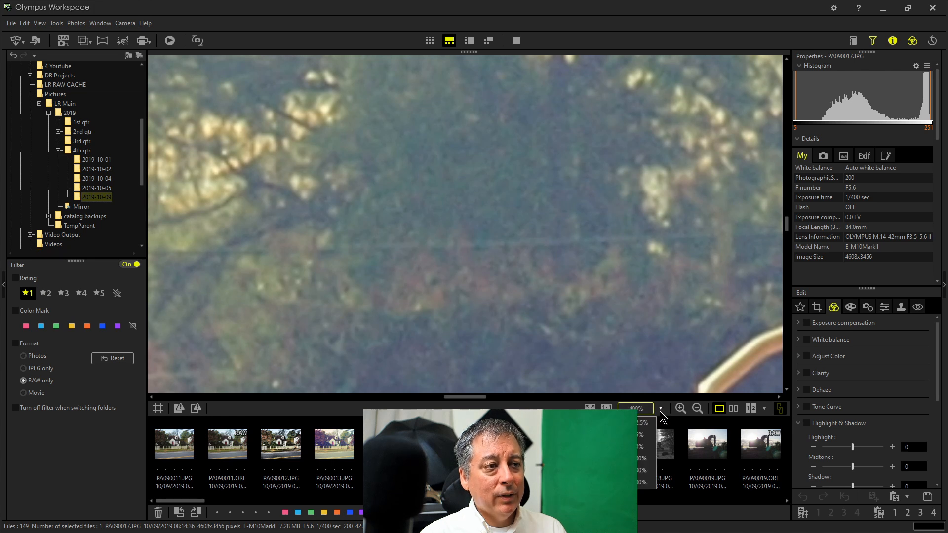
pyautogui.click(645, 471)
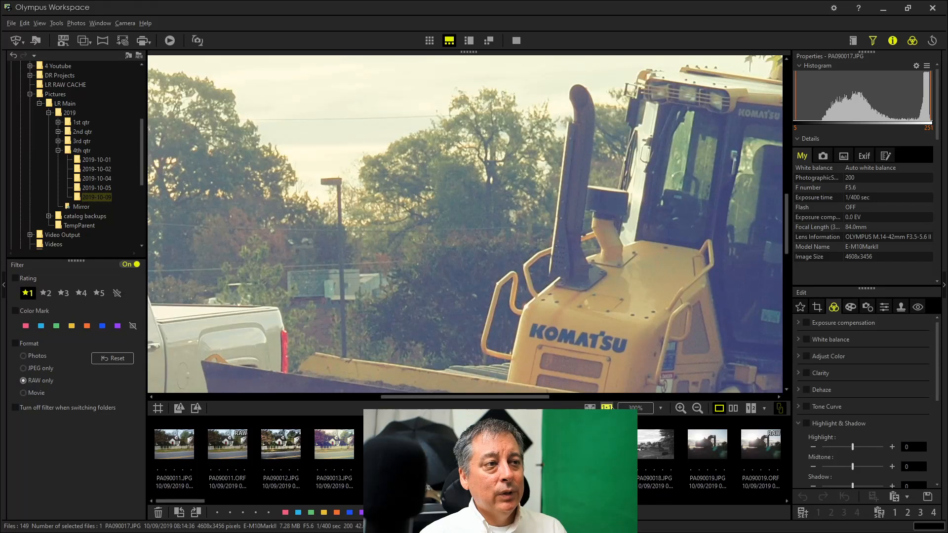
pyautogui.click(595, 408)
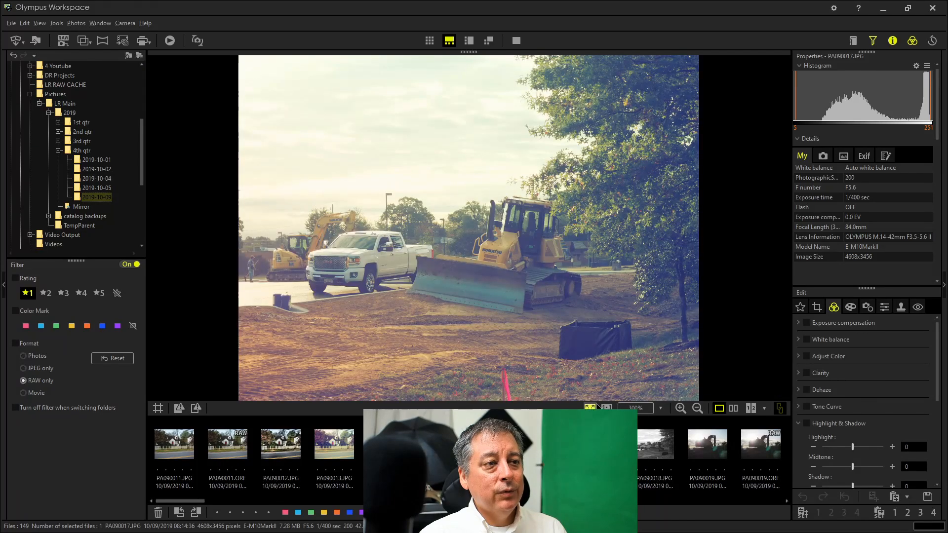
# - Zoom PA090017.JPG stepwise in to 42%, out to 16% and back in to 20%
pyautogui.click(680, 408)
pyautogui.click(681, 408)
pyautogui.click(680, 408)
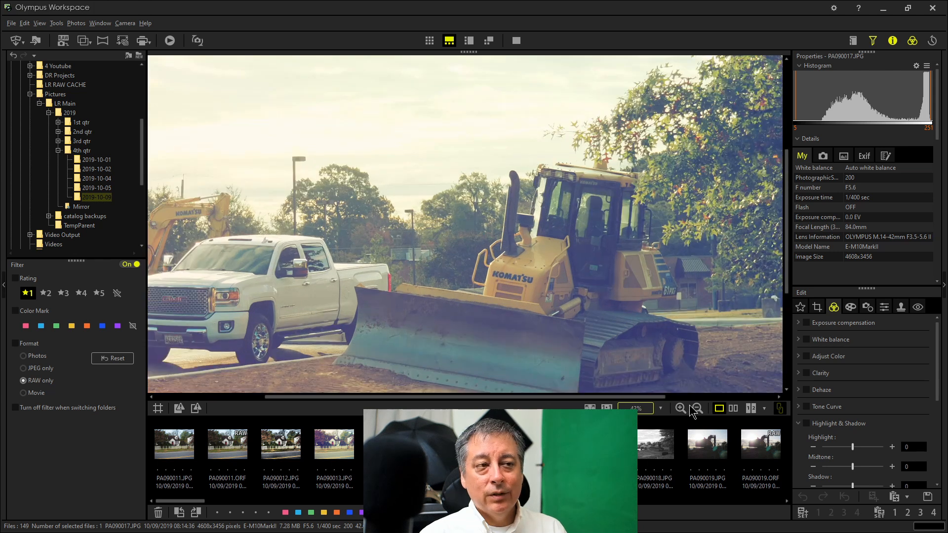
pyautogui.click(696, 409)
pyautogui.click(696, 409)
pyautogui.click(697, 410)
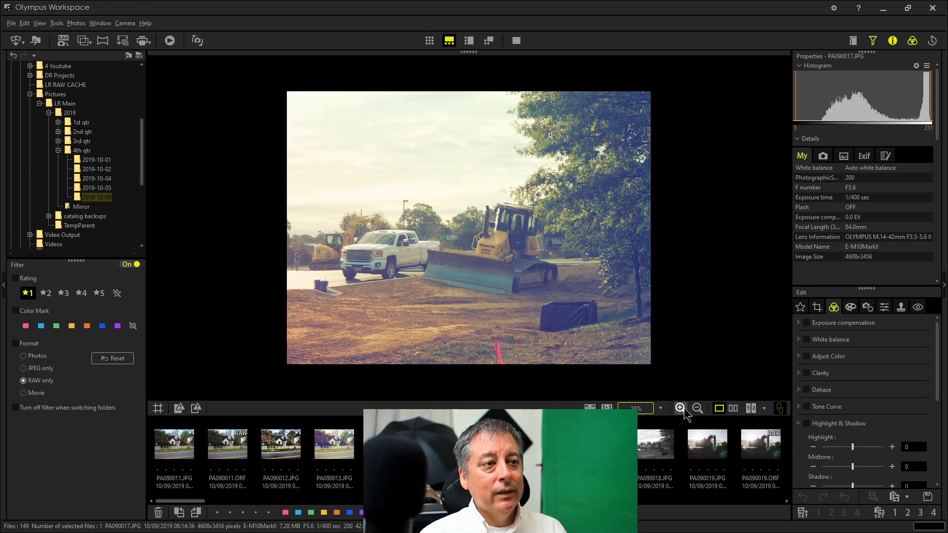
pyautogui.click(684, 410)
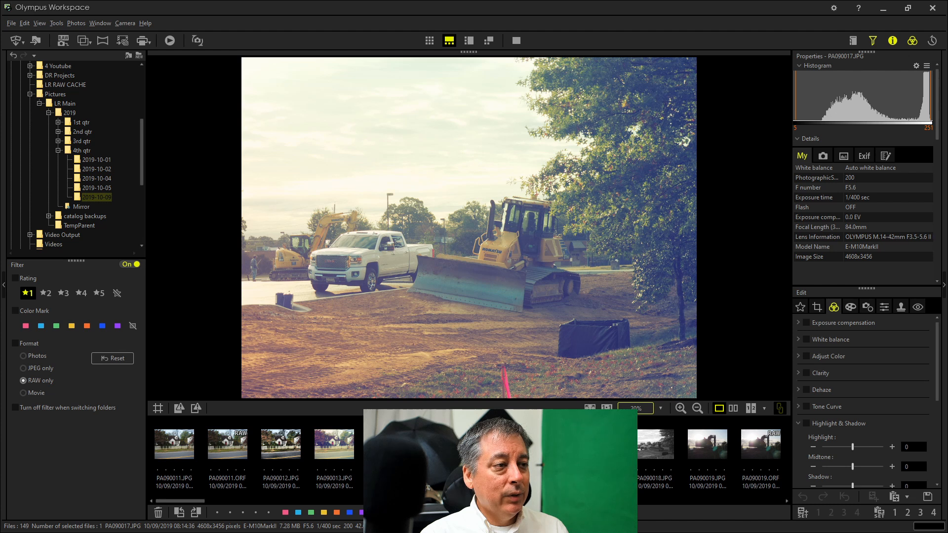
# - Select the raw file PA090015.ORF, compare it side by side with its original, and return to the single-image view
pyautogui.click(494, 445)
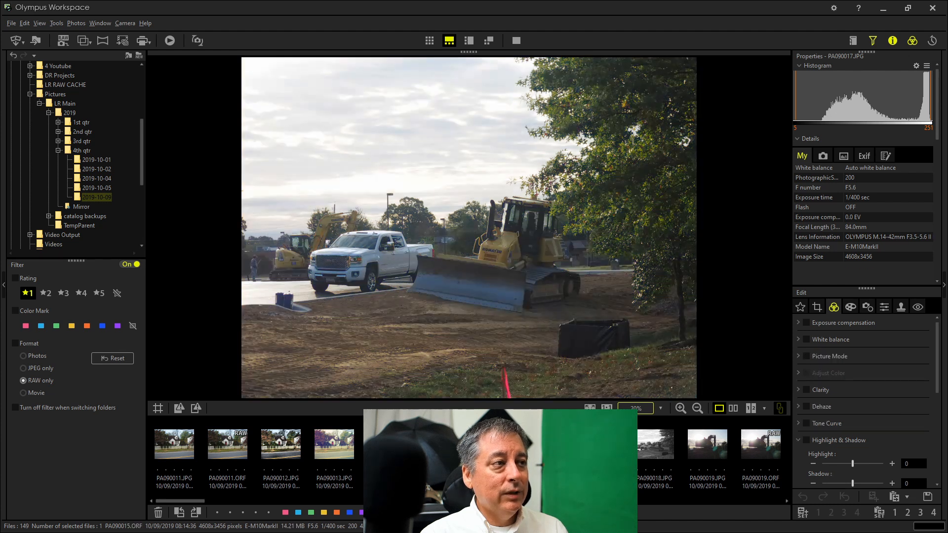
pyautogui.click(734, 415)
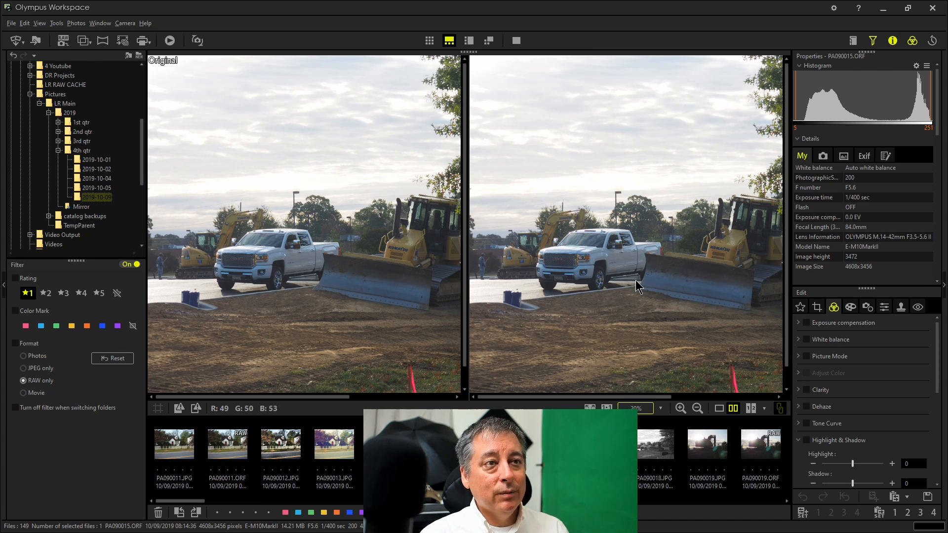
pyautogui.click(718, 410)
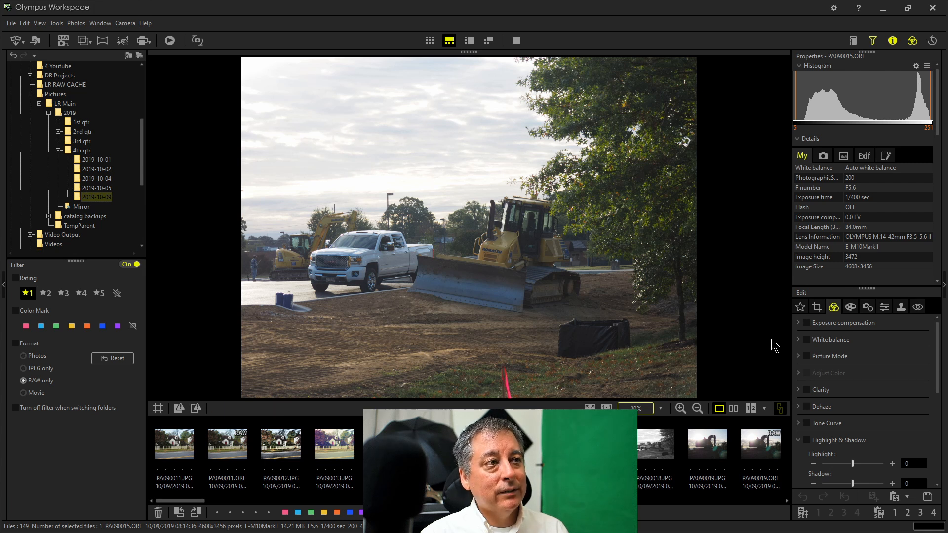
# - Set the Highlight adjustment of PA090015.ORF to -11 and its Contrast to 0.6
pyautogui.scroll(-2, 850, 433)
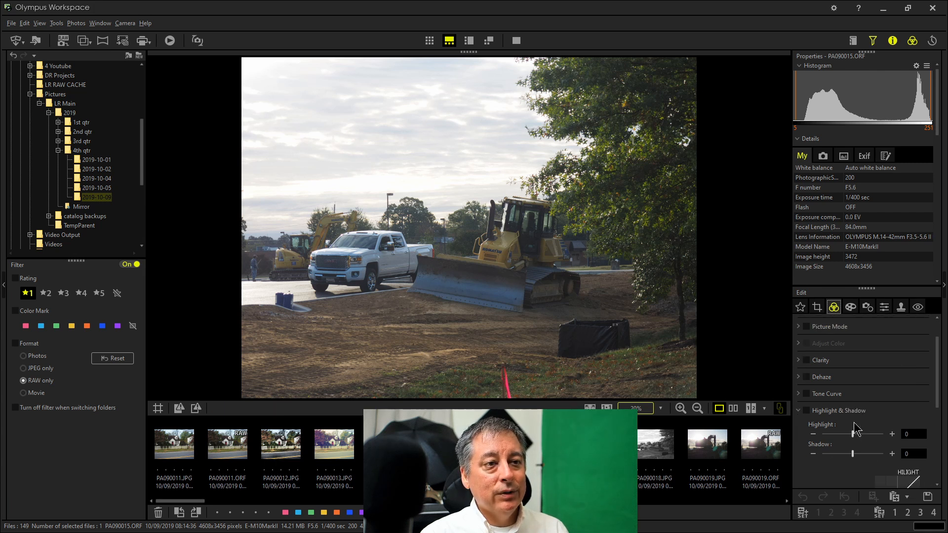
pyautogui.moveTo(853, 434); pyautogui.dragTo(832, 439)
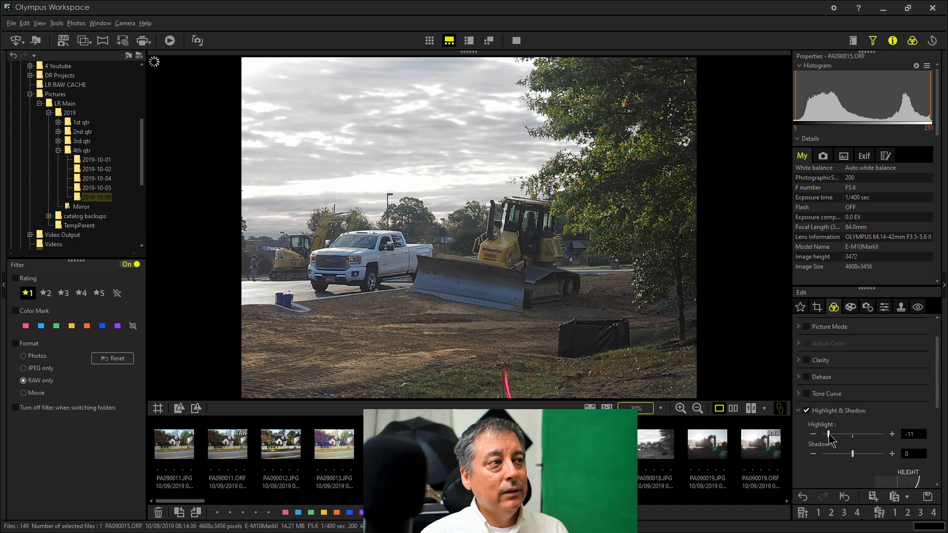
pyautogui.scroll(-3, 817, 445)
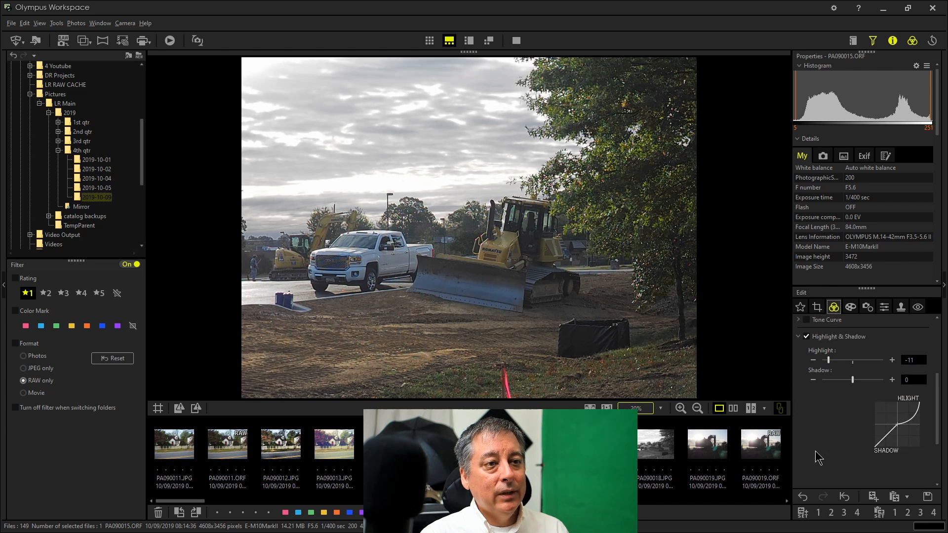
pyautogui.scroll(-3, 819, 458)
pyautogui.click(799, 430)
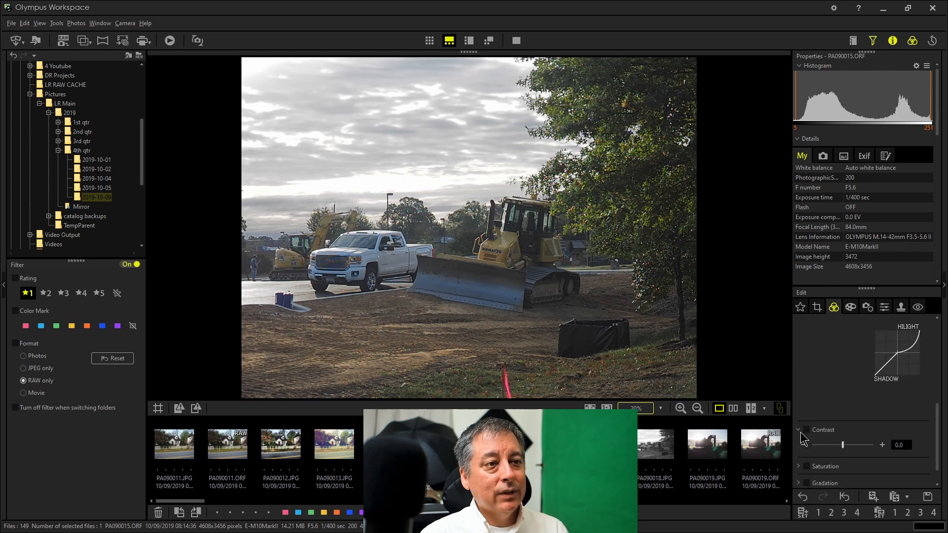
pyautogui.click(849, 446)
pyautogui.moveTo(850, 446); pyautogui.dragTo(851, 447)
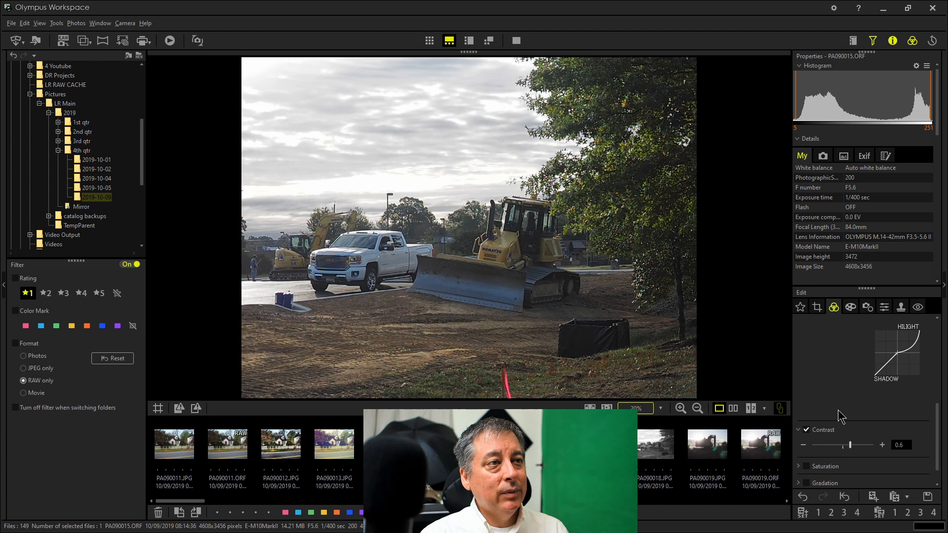
# - Apply the Dehaze adjustment to PA090015.ORF with a value of 65
pyautogui.scroll(5, 839, 420)
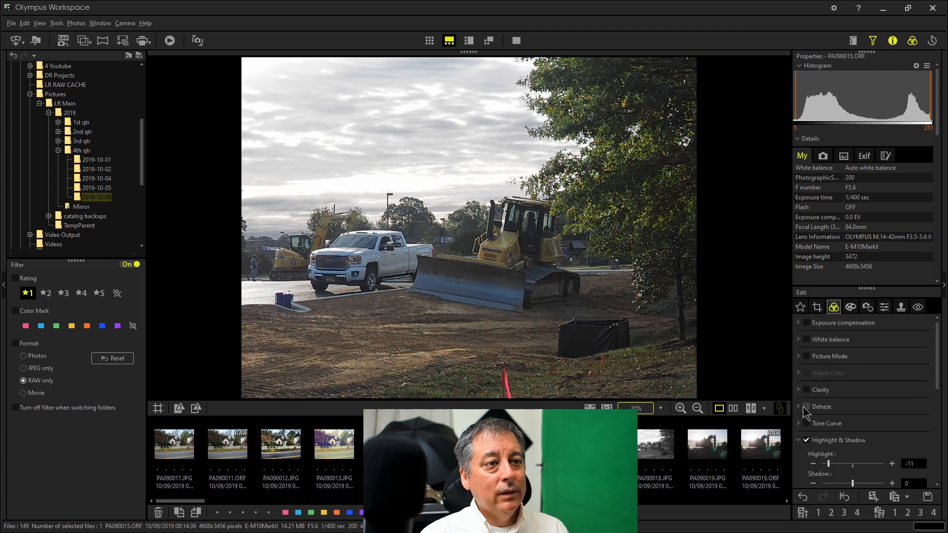
pyautogui.click(802, 407)
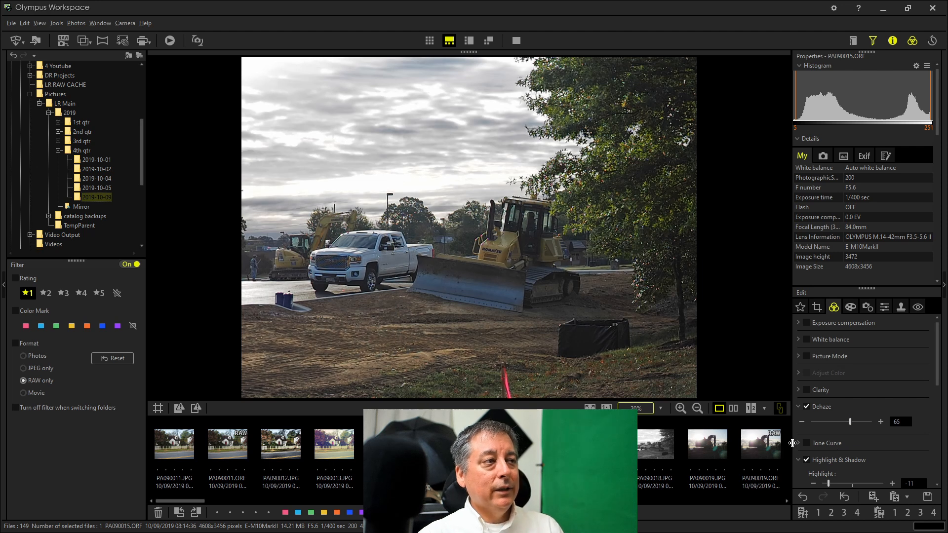
# - Set the Picture Mode of PA090015.ORF to Vivid and compare the result side by side with the original
pyautogui.click(798, 357)
pyautogui.click(812, 372)
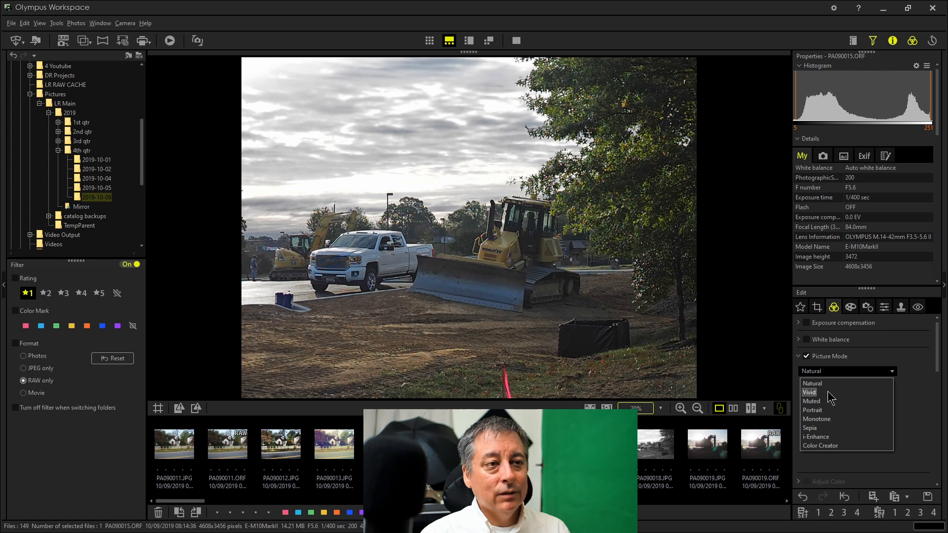
pyautogui.click(829, 393)
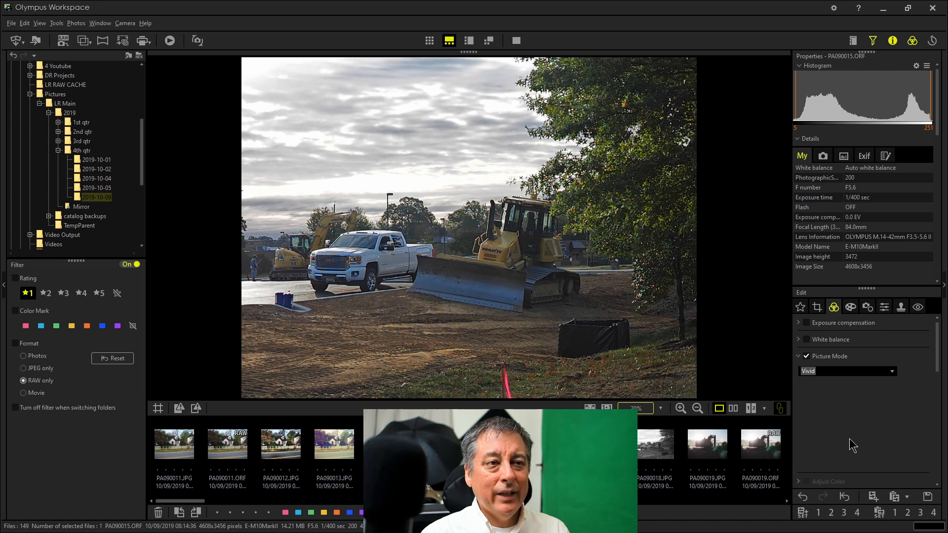
pyautogui.click(735, 408)
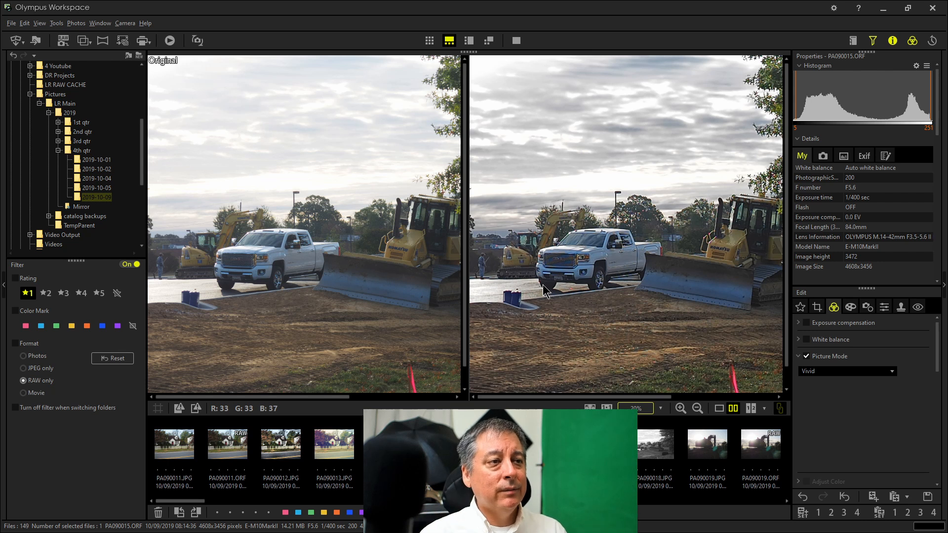
# - Switch to the two-image comparison layout and load PA090019.JPG as image 1 and PA090023-edit.jpg as image 2
pyautogui.click(751, 409)
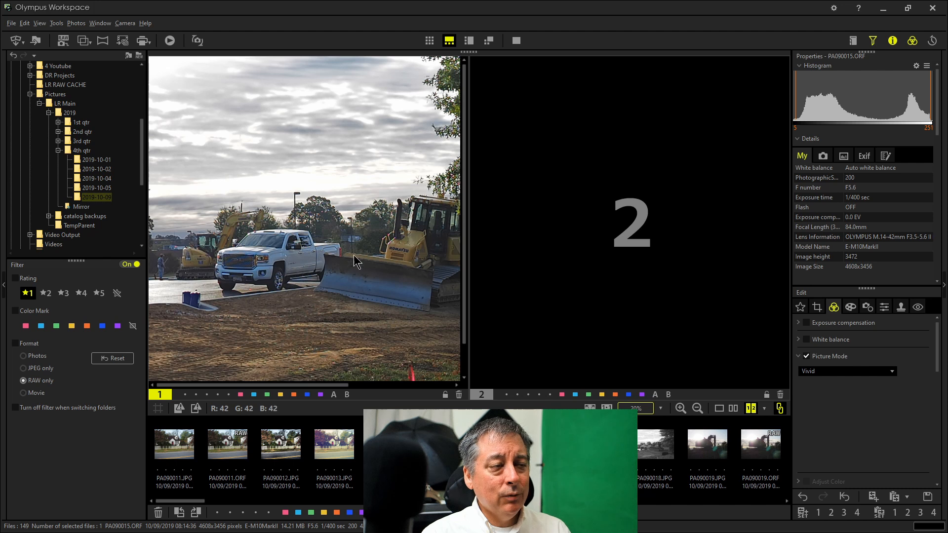
pyautogui.moveTo(712, 447)
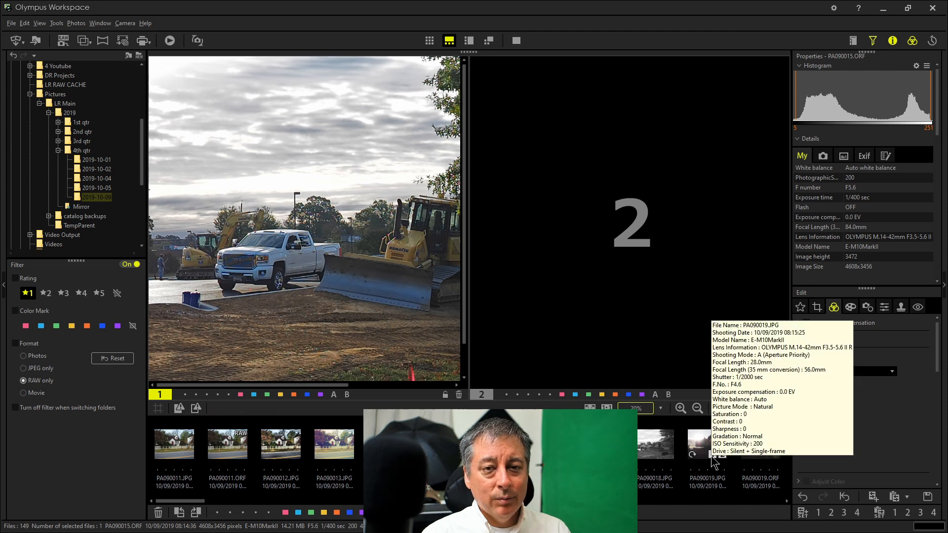
pyautogui.click(711, 458)
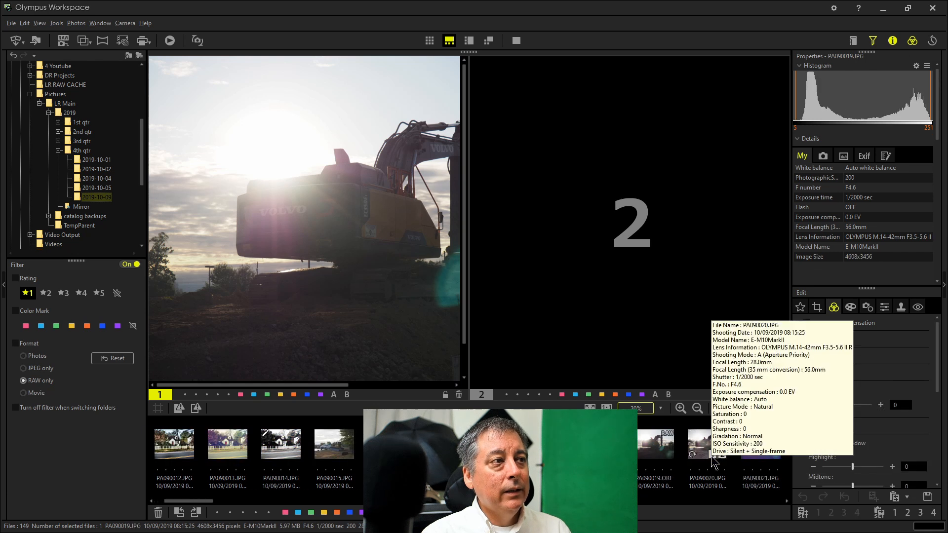
pyautogui.scroll(-1, 712, 458)
pyautogui.moveTo(663, 467)
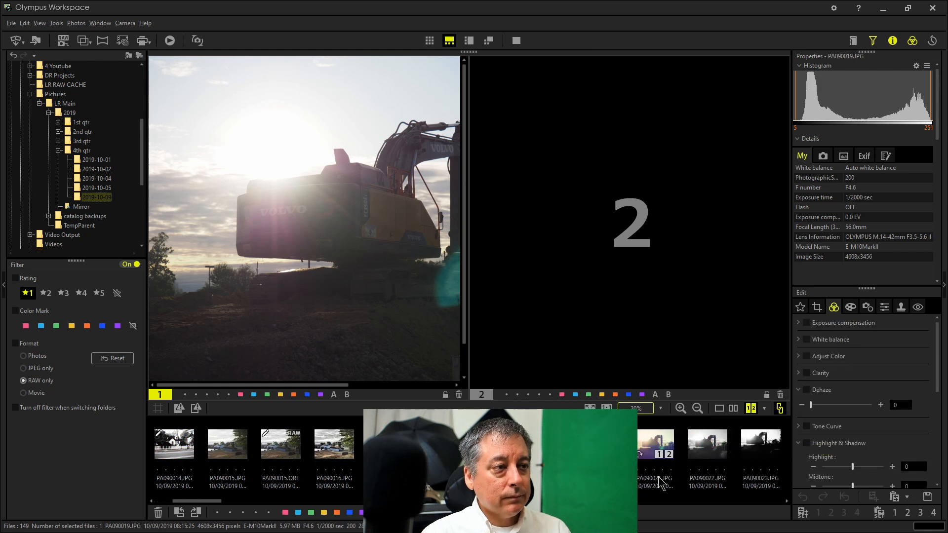
pyautogui.scroll(-3, 660, 482)
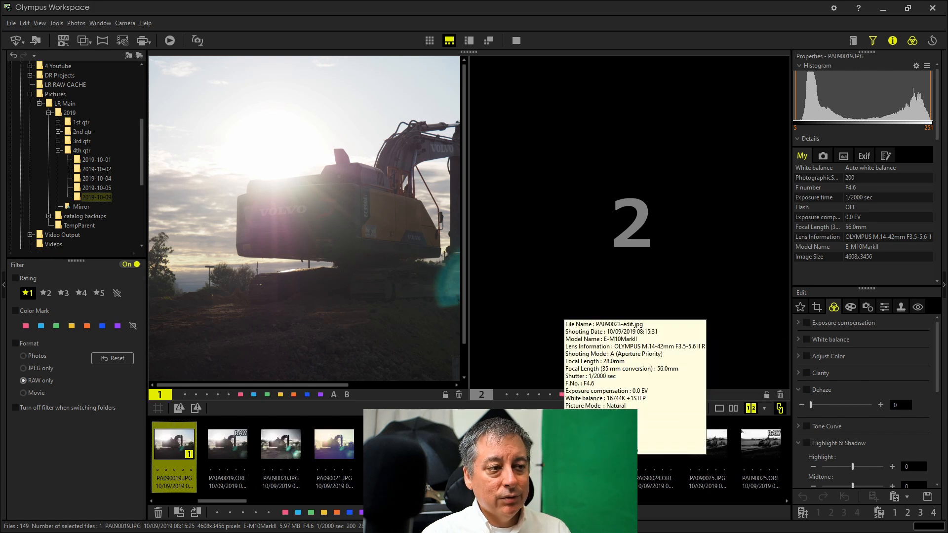
pyautogui.click(561, 454)
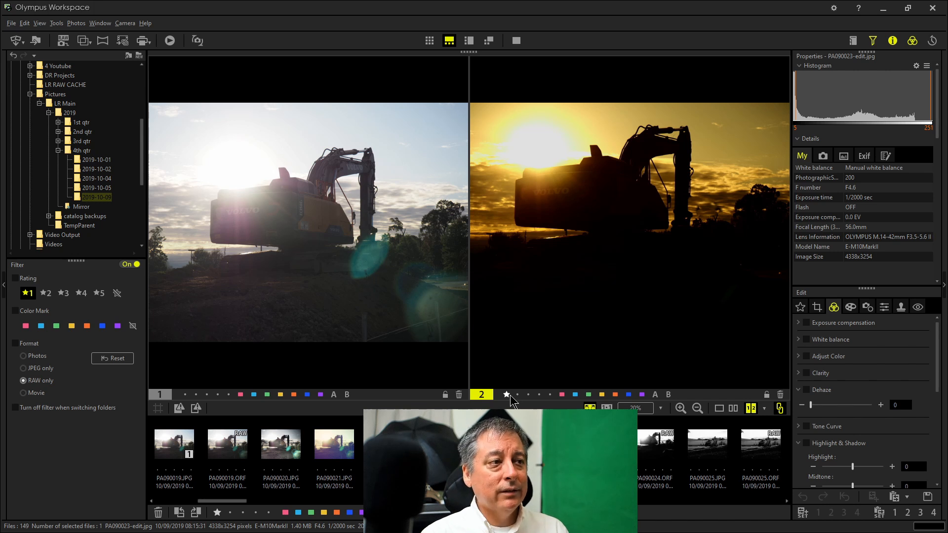
# - Try the pink color mark and the one-star rating on PA090023-edit.jpg, clearing each again
pyautogui.click(562, 395)
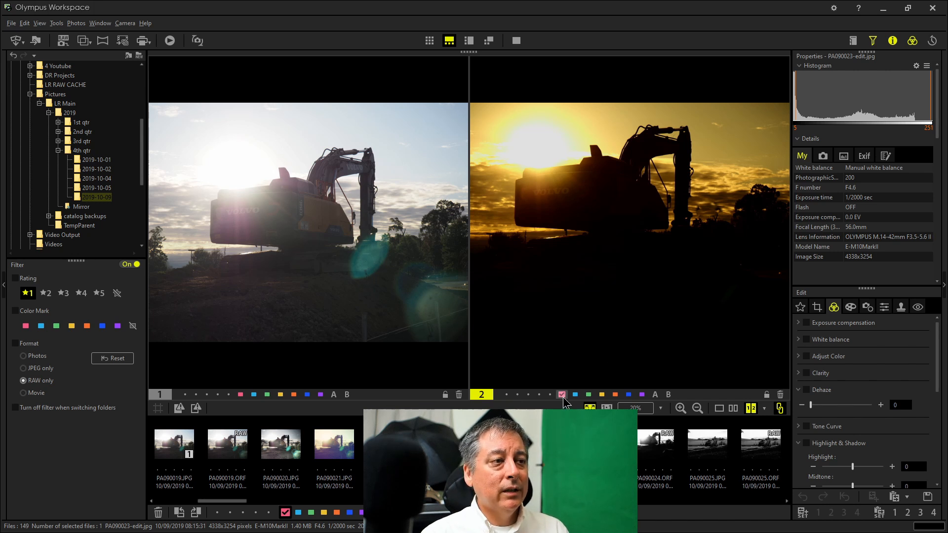
pyautogui.click(562, 395)
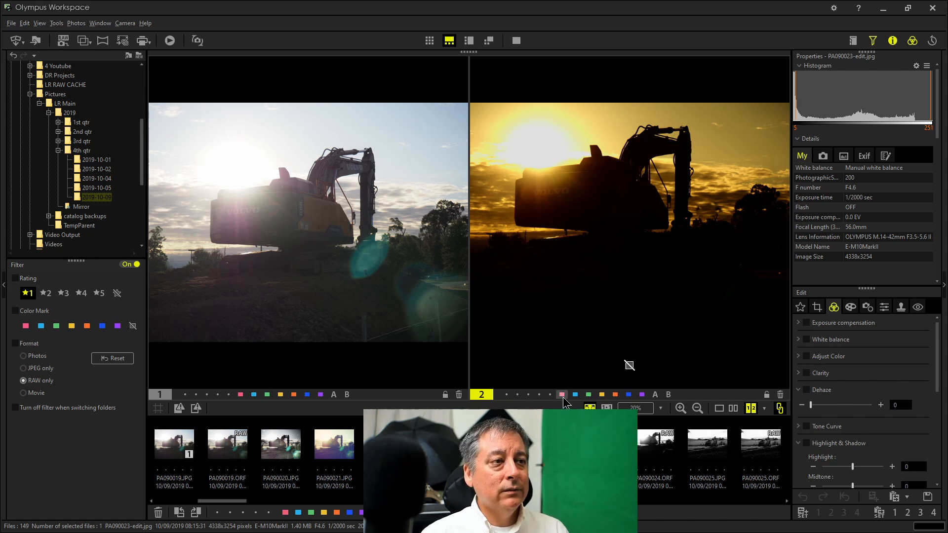
pyautogui.click(509, 395)
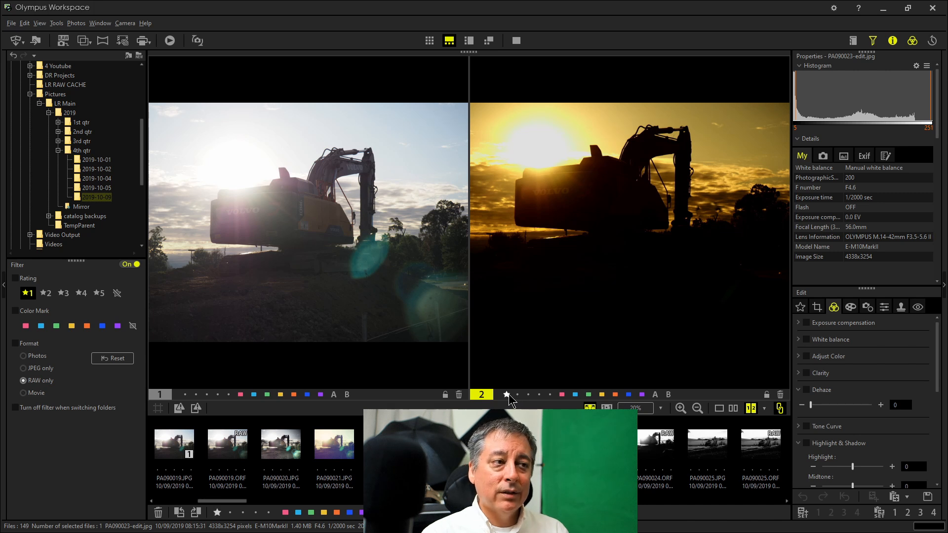
pyautogui.click(509, 394)
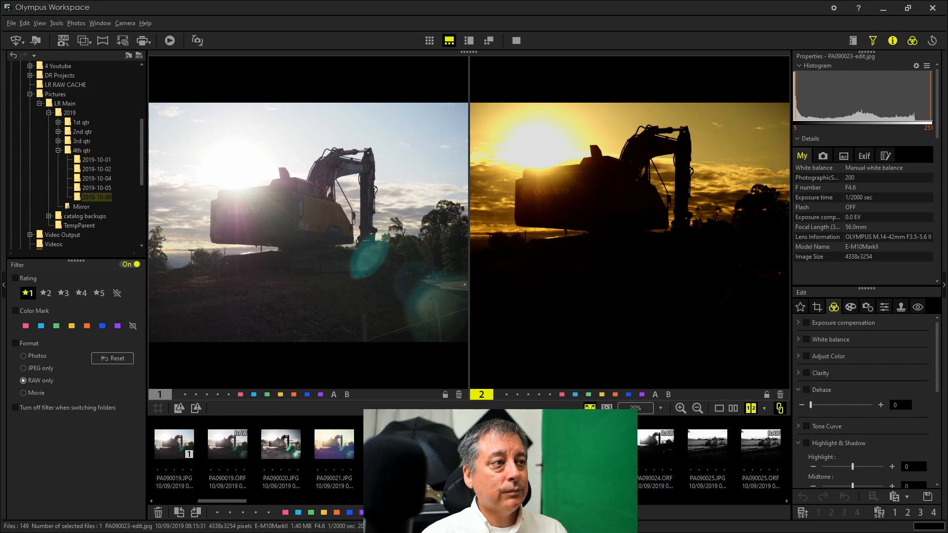
# - Add PA090026.JPG as the third image in a three-image comparison layout, and return to the single-image view
pyautogui.moveTo(720, 464)
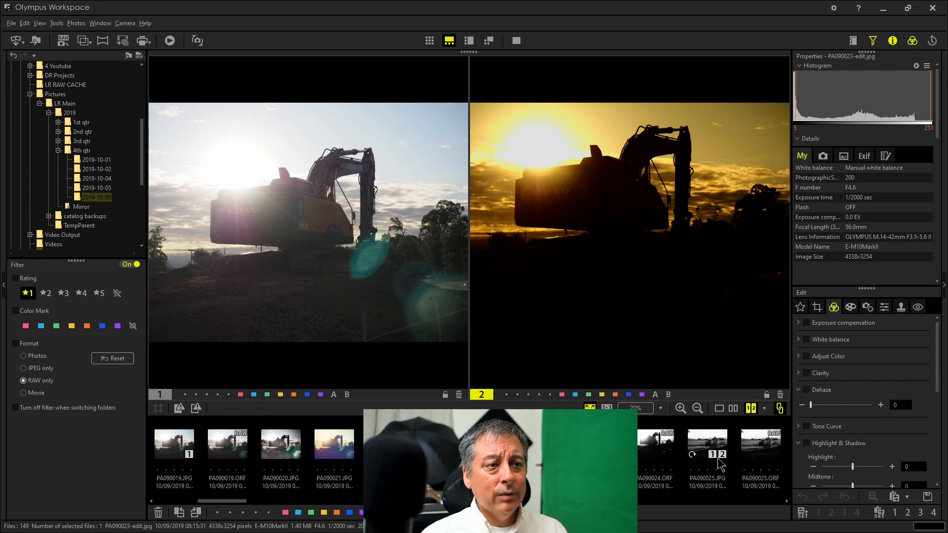
pyautogui.click(765, 409)
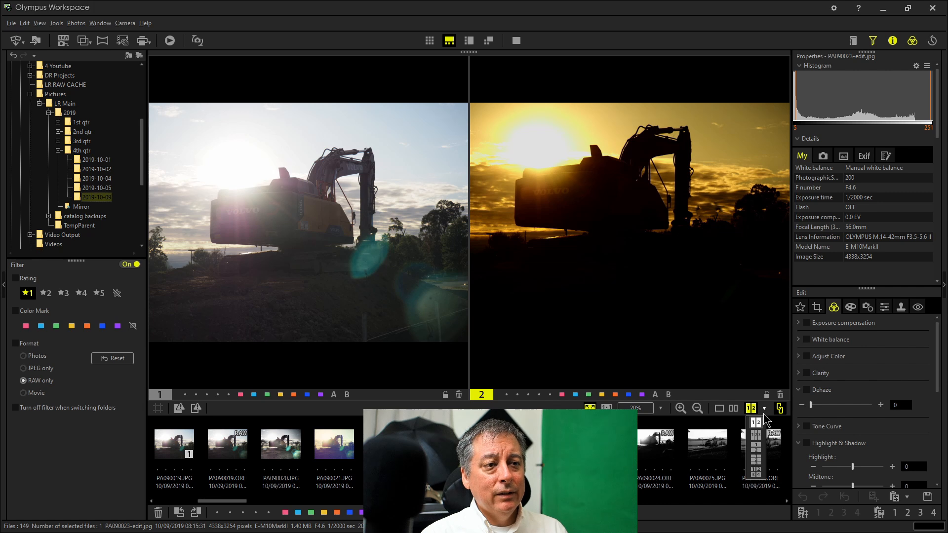
pyautogui.click(756, 435)
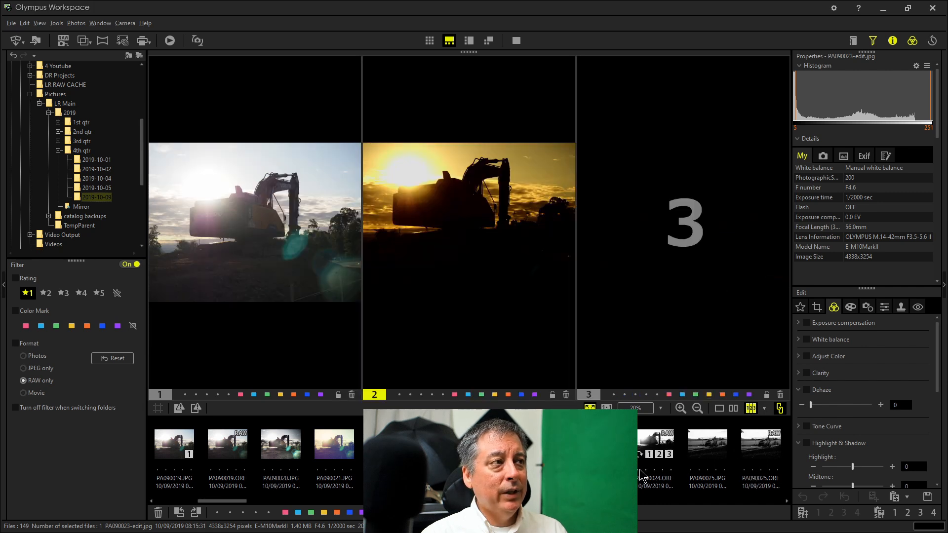
pyautogui.scroll(-2, 652, 485)
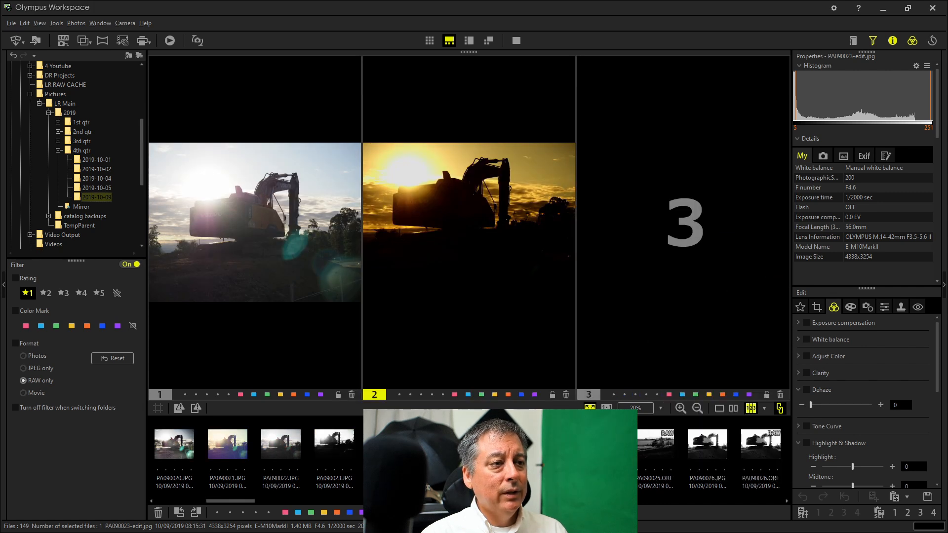
pyautogui.moveTo(702, 472)
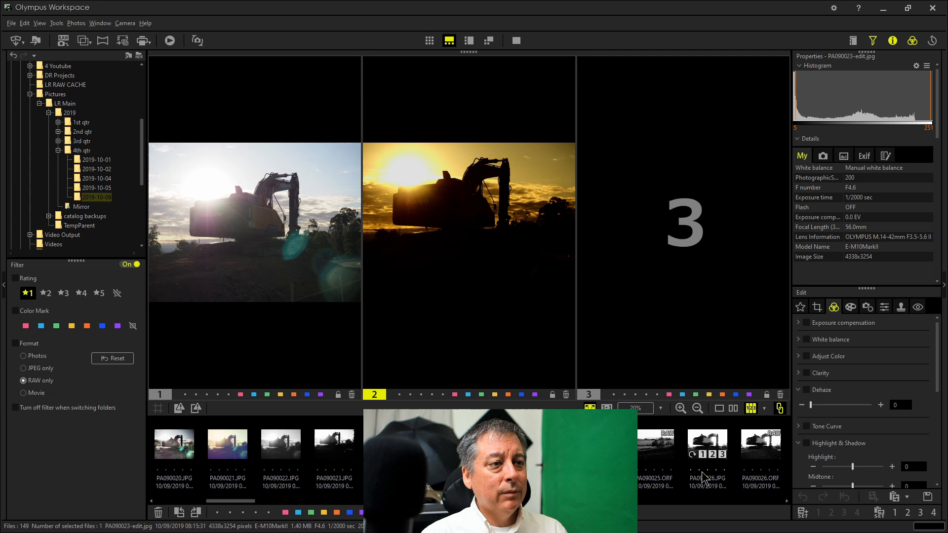
pyautogui.click(722, 455)
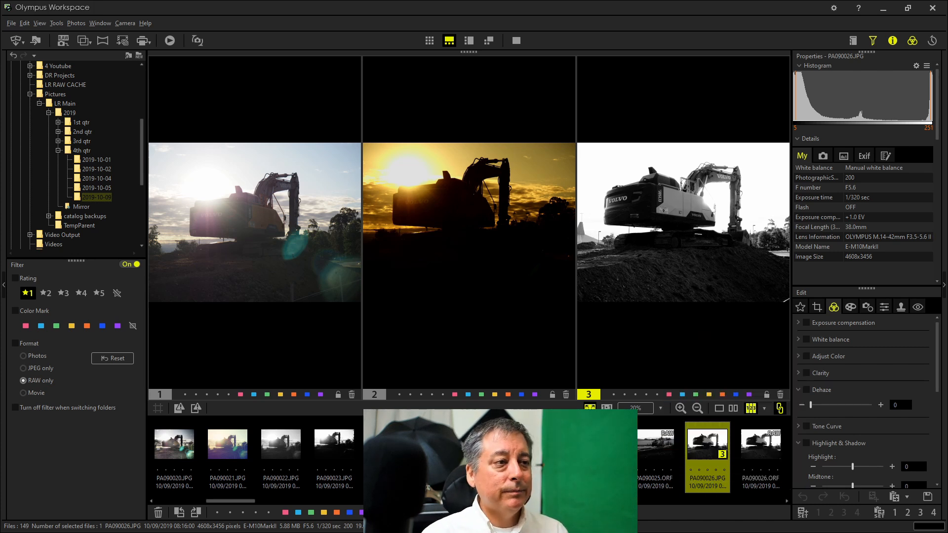
pyautogui.click(765, 409)
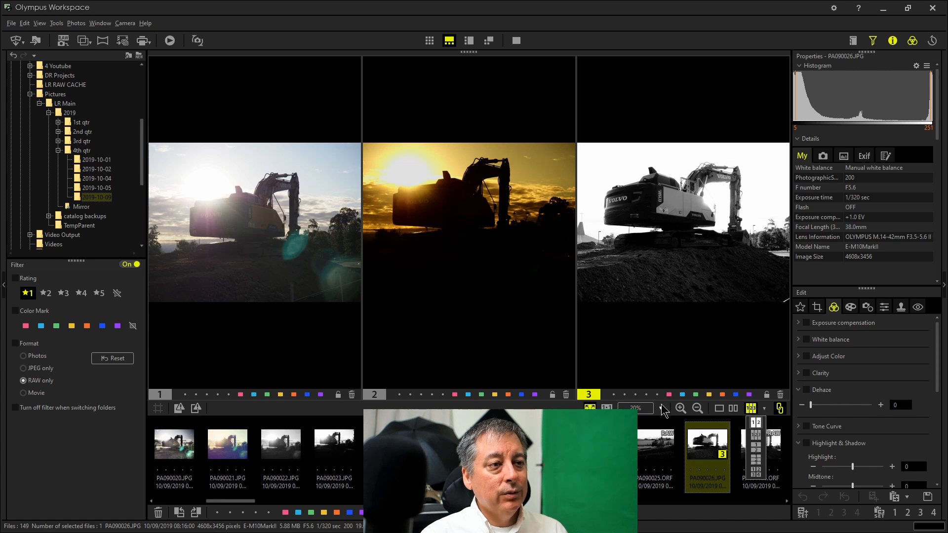
pyautogui.click(720, 410)
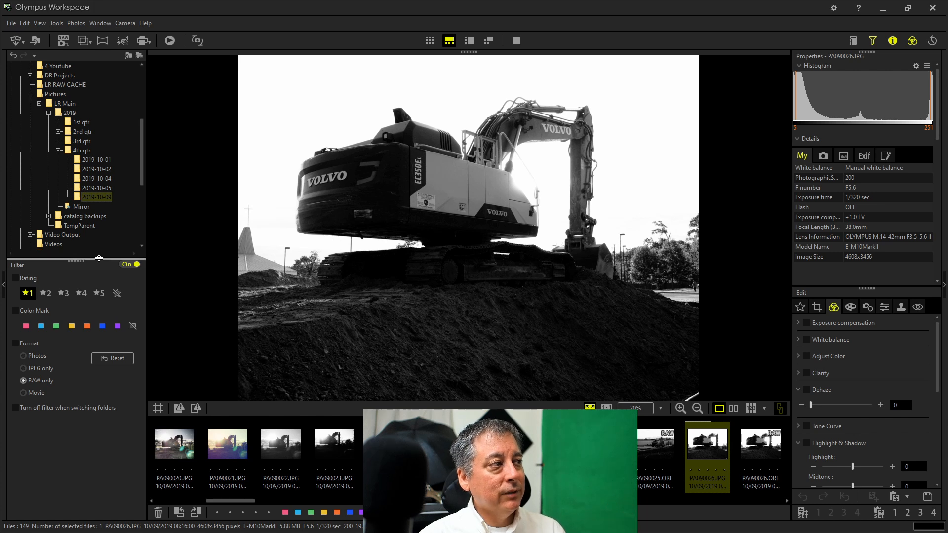
# - Resize the folder tree against the Filter palette, trying taller and shorter heights and settling on a medium split
pyautogui.moveTo(98, 259); pyautogui.dragTo(89, 360)
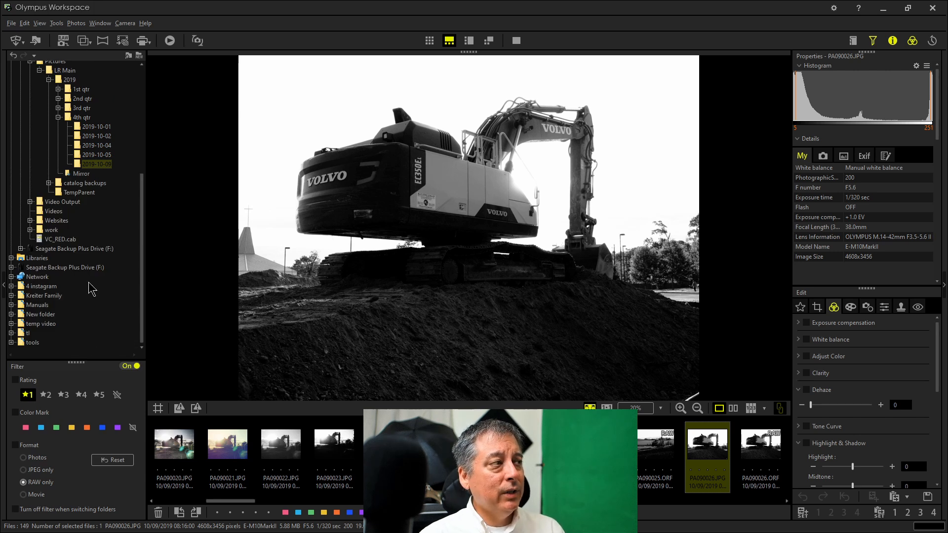
pyautogui.scroll(5, 94, 286)
pyautogui.scroll(-5, 91, 287)
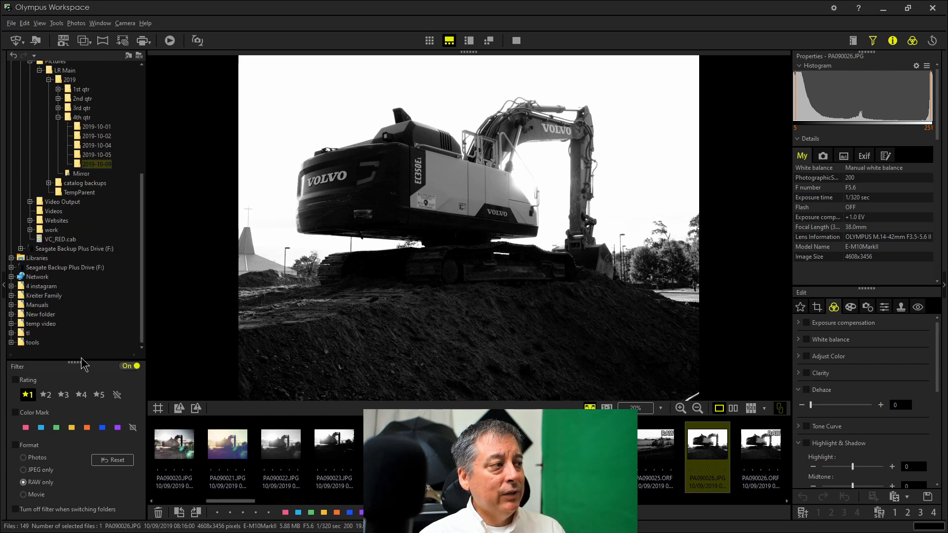
pyautogui.moveTo(81, 360); pyautogui.dragTo(72, 197)
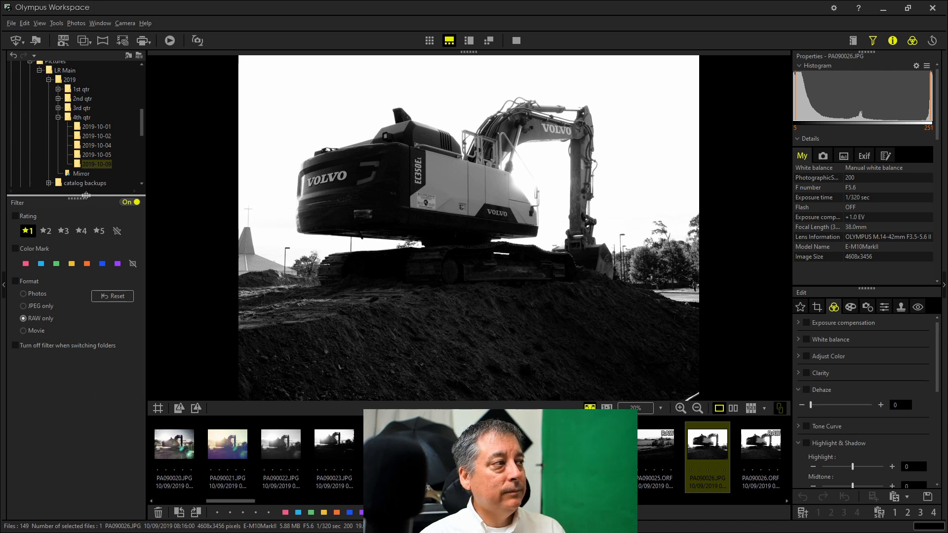
pyautogui.moveTo(84, 198); pyautogui.dragTo(85, 297)
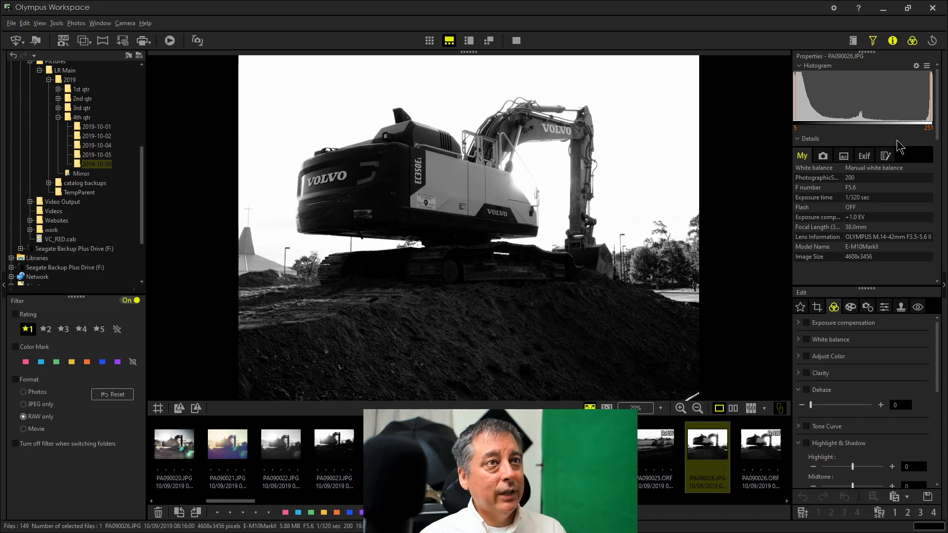
# - Turn the Filter palette off and back on, and hide both the Properties and Edit palettes
pyautogui.click(872, 42)
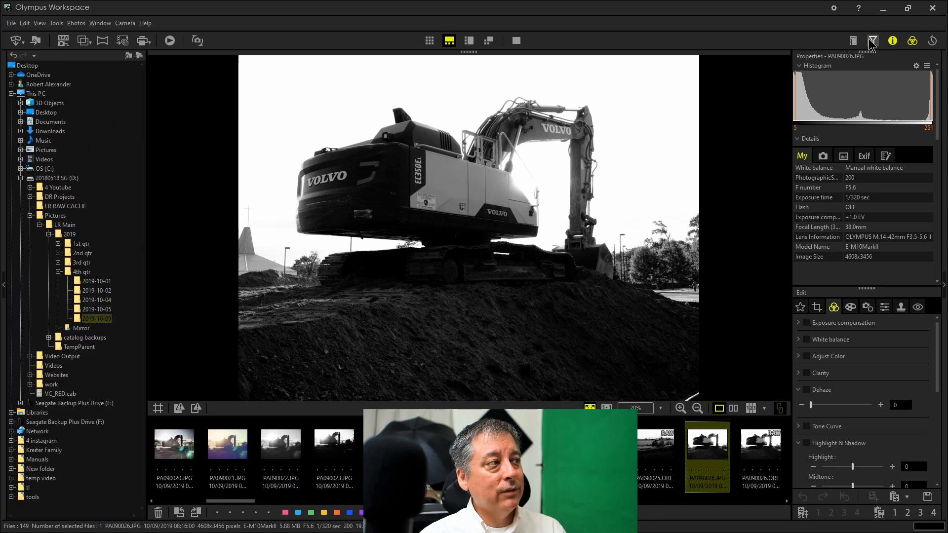
pyautogui.click(873, 42)
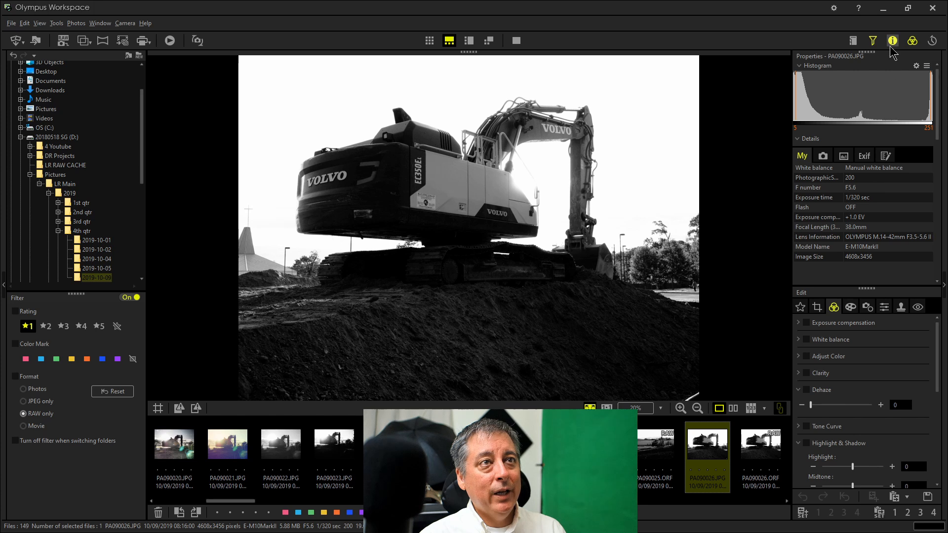
pyautogui.click(893, 42)
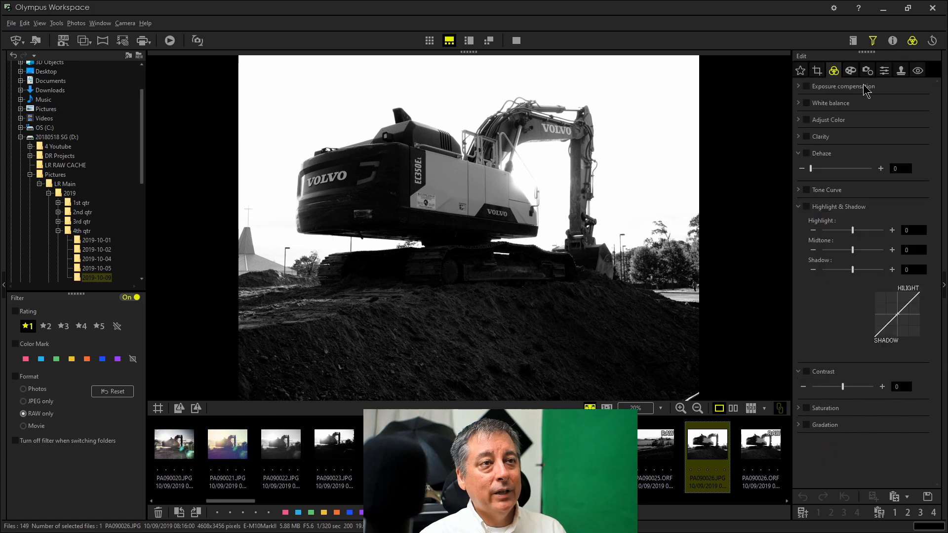
pyautogui.click(892, 41)
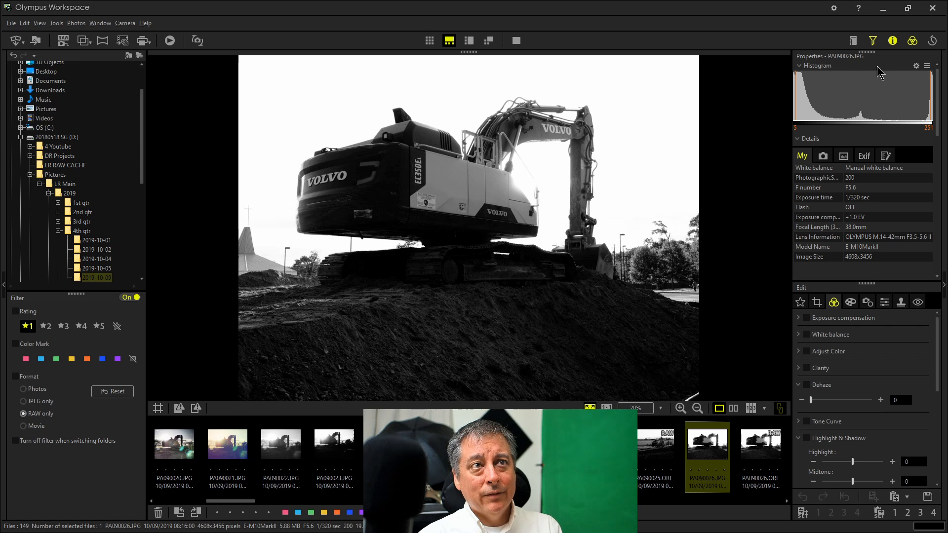
pyautogui.click(894, 48)
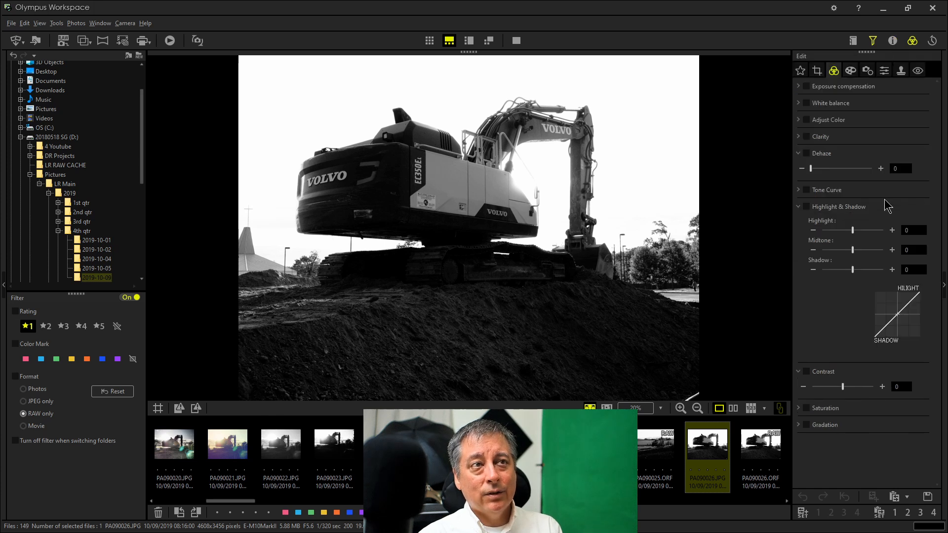
pyautogui.click(913, 42)
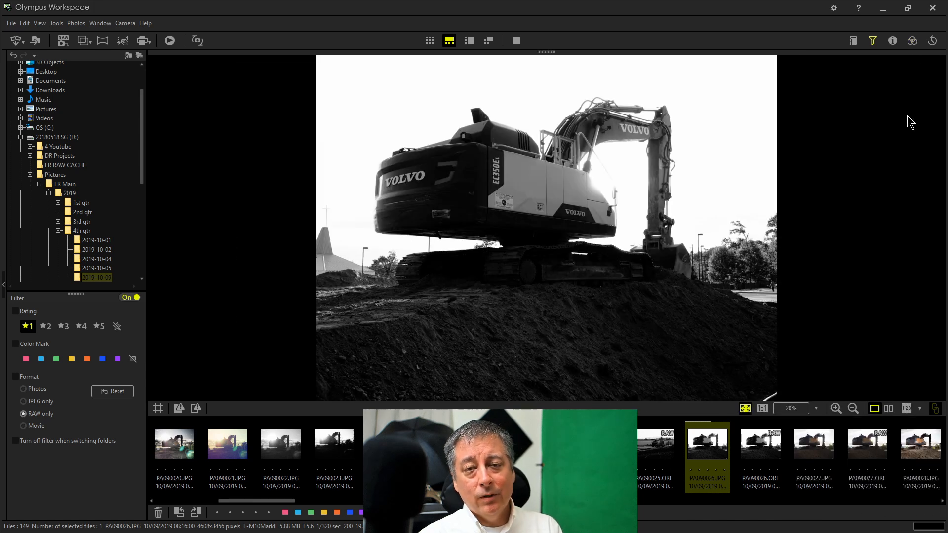
# - Show PA090026.JPG with the vertical thumbnail strip, and switch to the thumbnail grid with a floating preview window
pyautogui.click(469, 41)
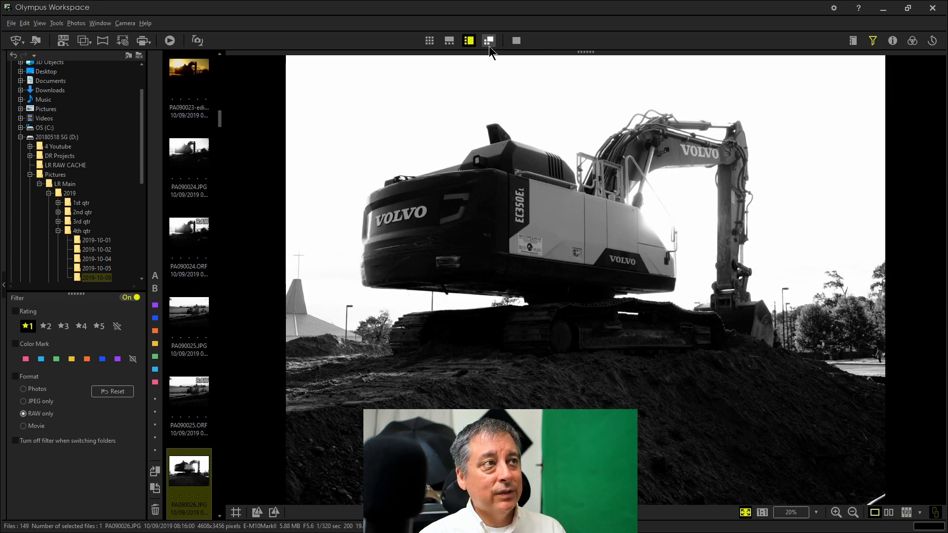
pyautogui.click(451, 44)
pyautogui.click(466, 45)
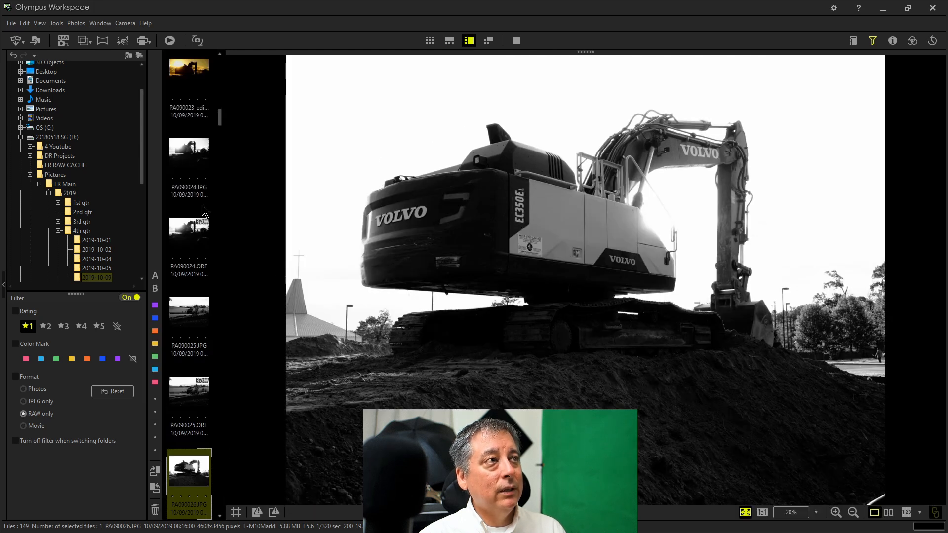
pyautogui.scroll(5, 204, 212)
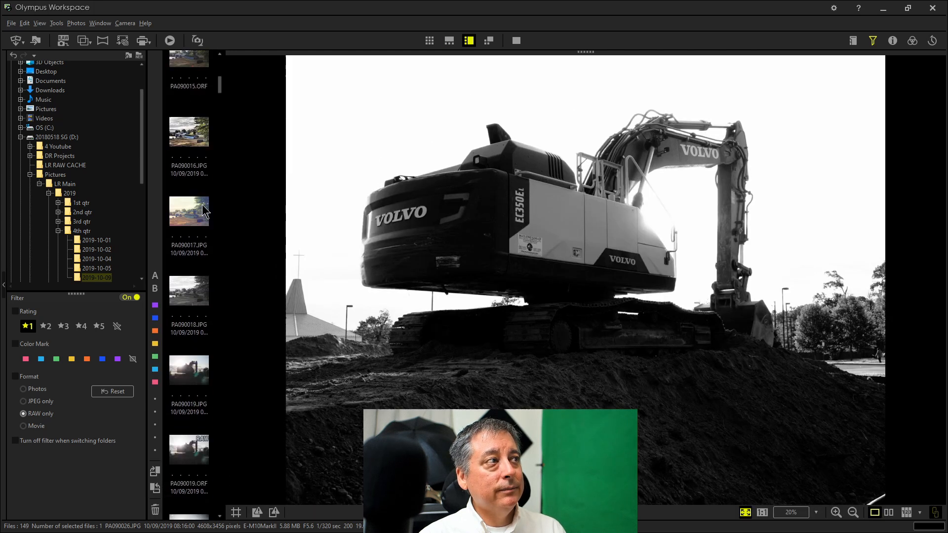
pyautogui.click(489, 41)
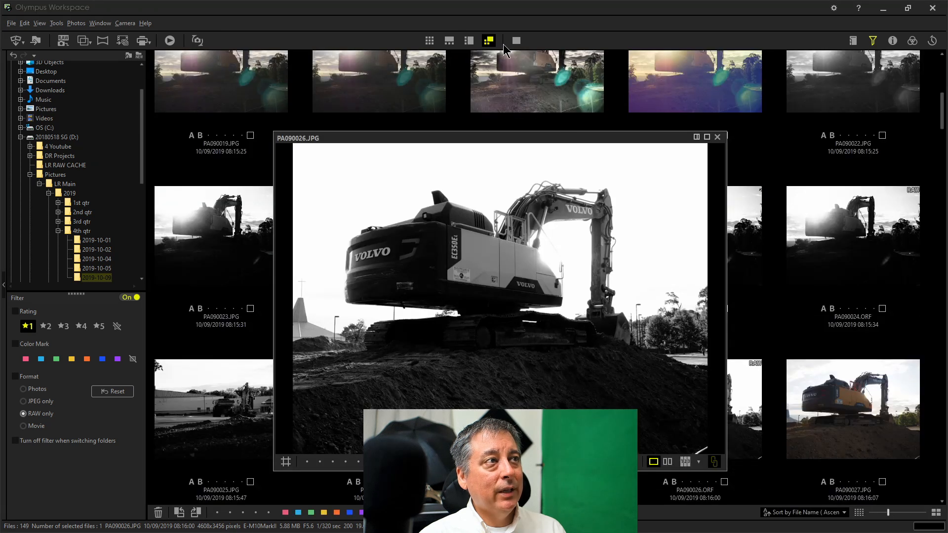
# - Switch to the thumbnail-only grid view and show the Edit palette
pyautogui.click(430, 40)
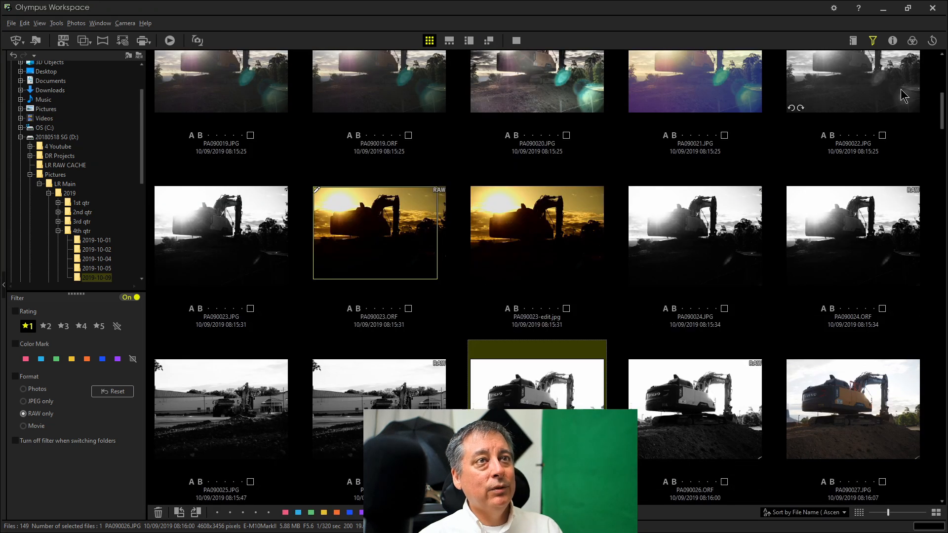
pyautogui.click(912, 40)
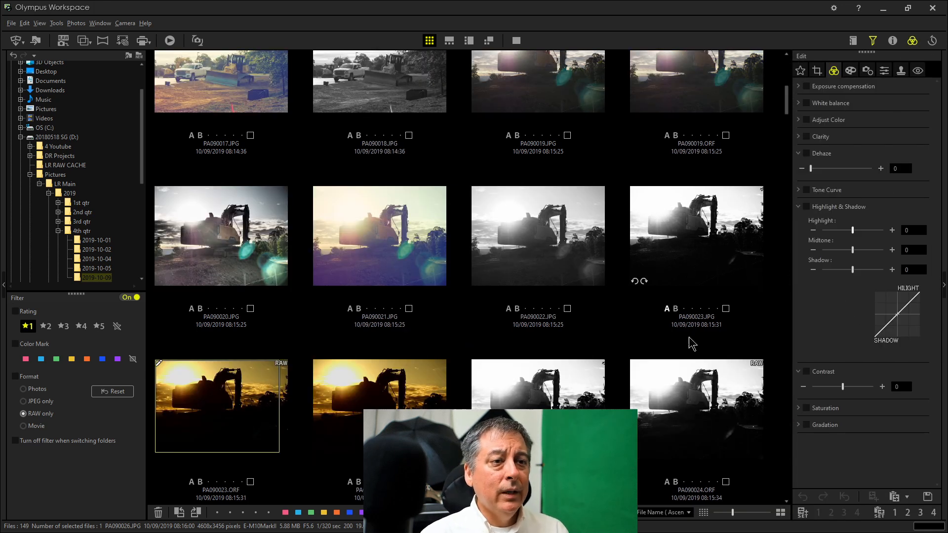
# - Show and close the History palette, and reopen it with PA090023.ORF selected
pyautogui.click(934, 43)
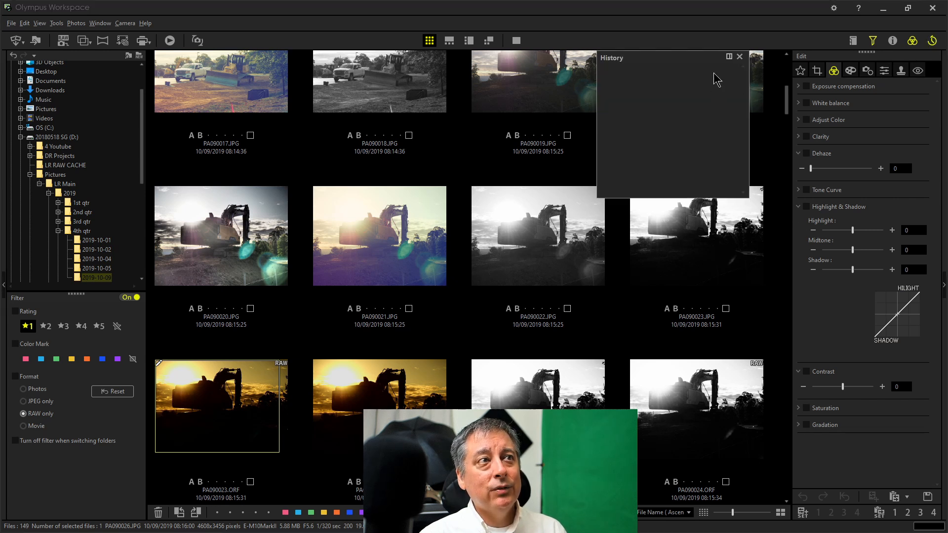
pyautogui.click(739, 56)
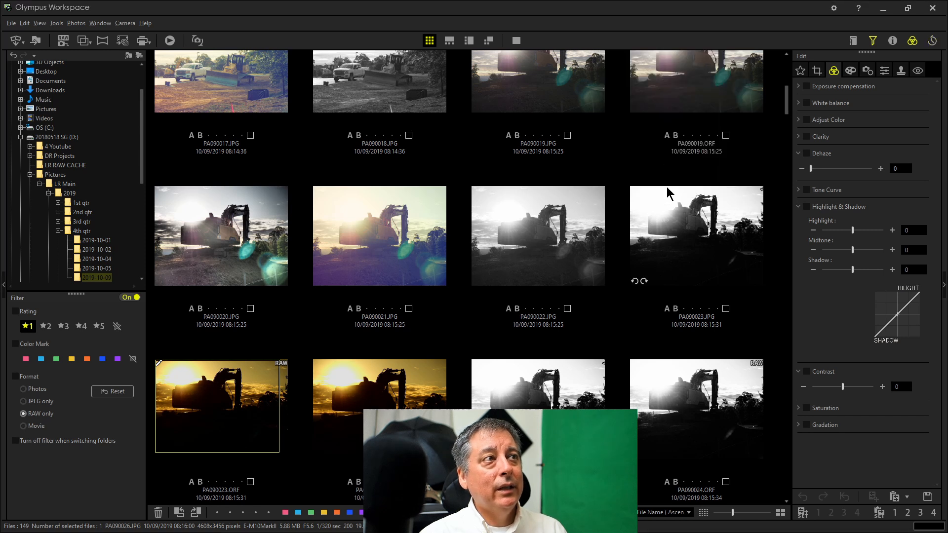
pyautogui.click(261, 397)
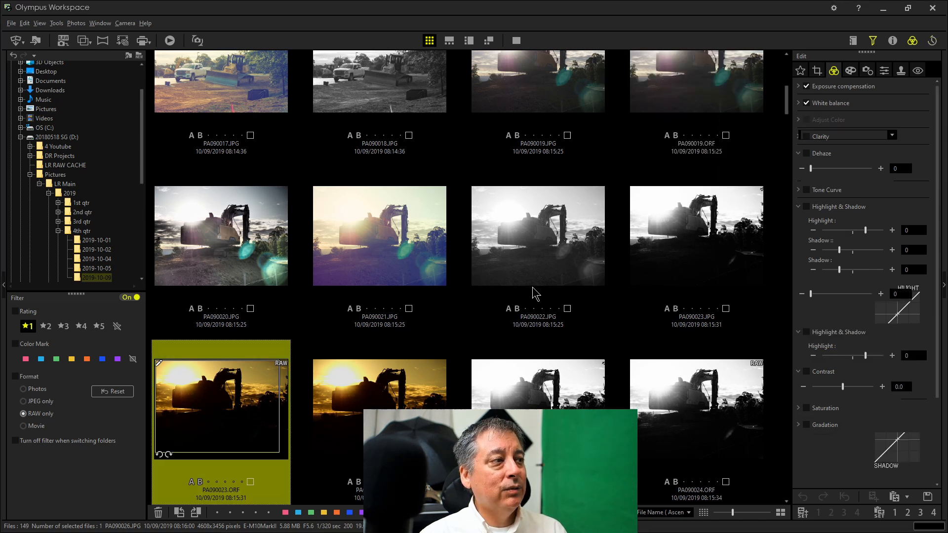
pyautogui.click(932, 41)
pyautogui.click(266, 401)
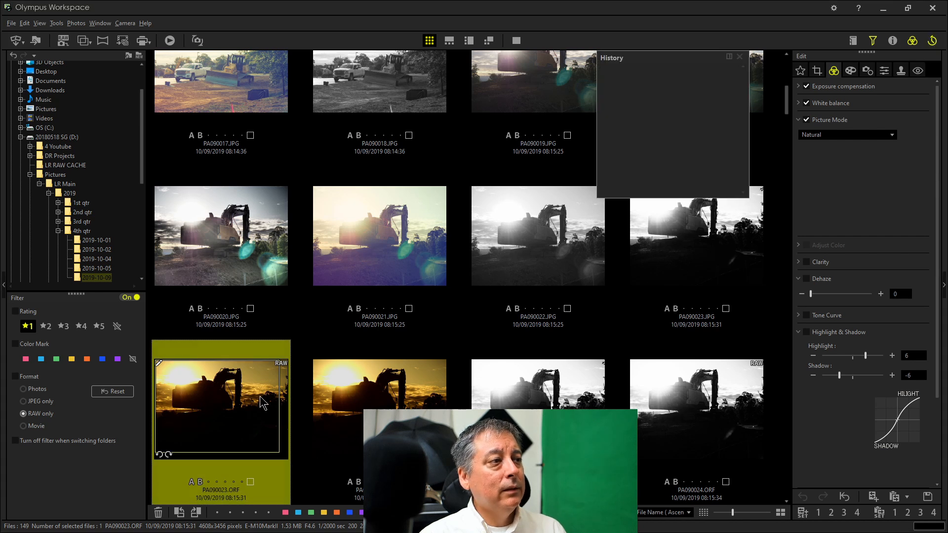
# - For PA090023-edit.jpg, set the Highlight & Shadow adjustment's Shadow to -8 and Contrast to 75
pyautogui.moveTo(659, 326)
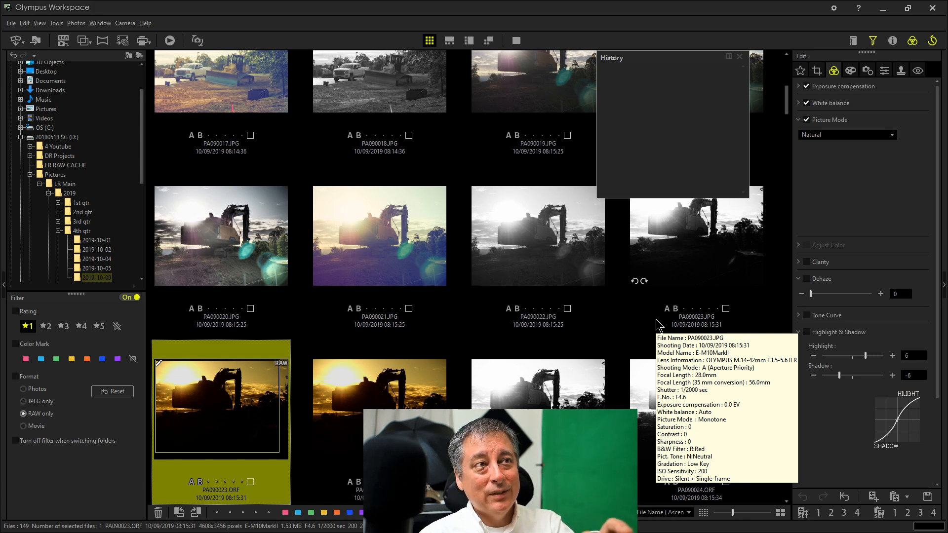
pyautogui.moveTo(599, 358)
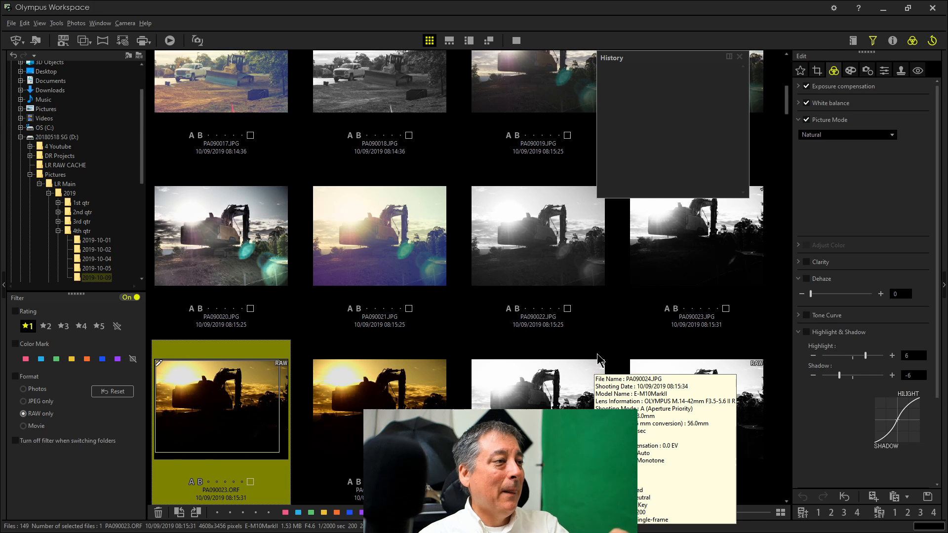
pyautogui.press('Right')
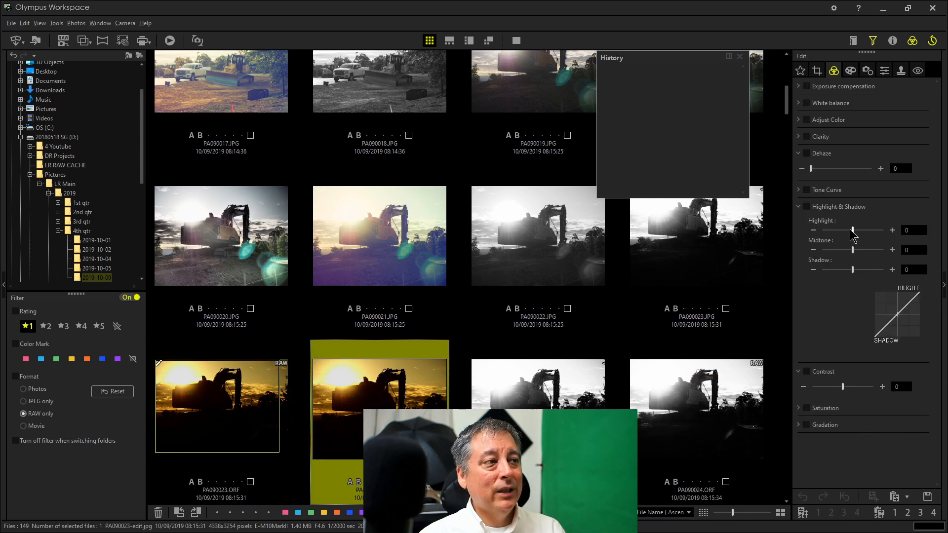
pyautogui.moveTo(853, 270); pyautogui.dragTo(834, 272)
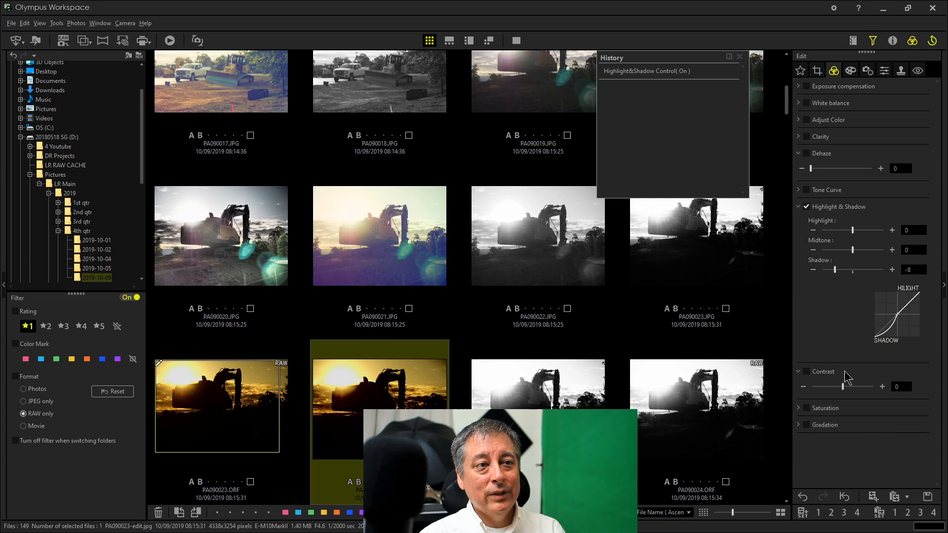
pyautogui.moveTo(843, 386); pyautogui.dragTo(867, 394)
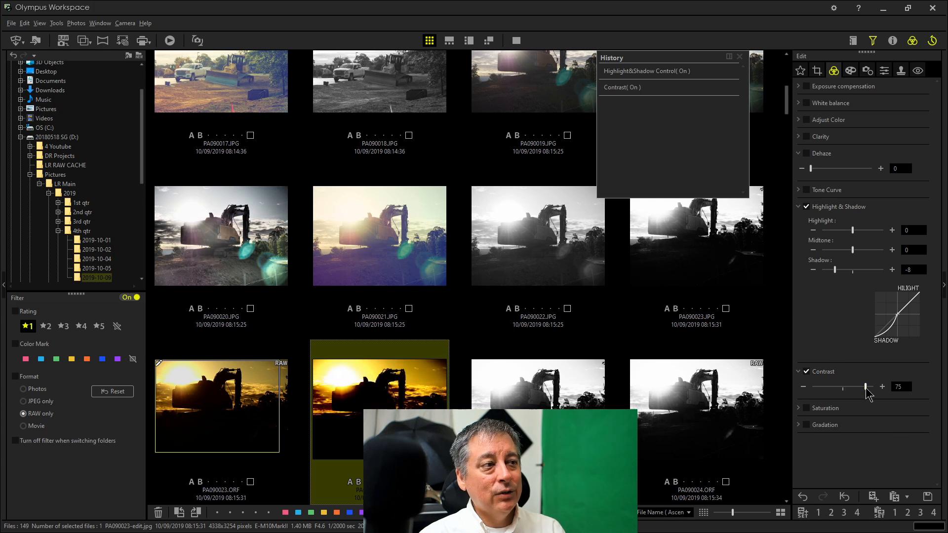
# - Set PA090023-edit.jpg's Saturation to 66 in the vertical thumbnail strip view, and switch to the horizontal strip with History closed
pyautogui.click(468, 41)
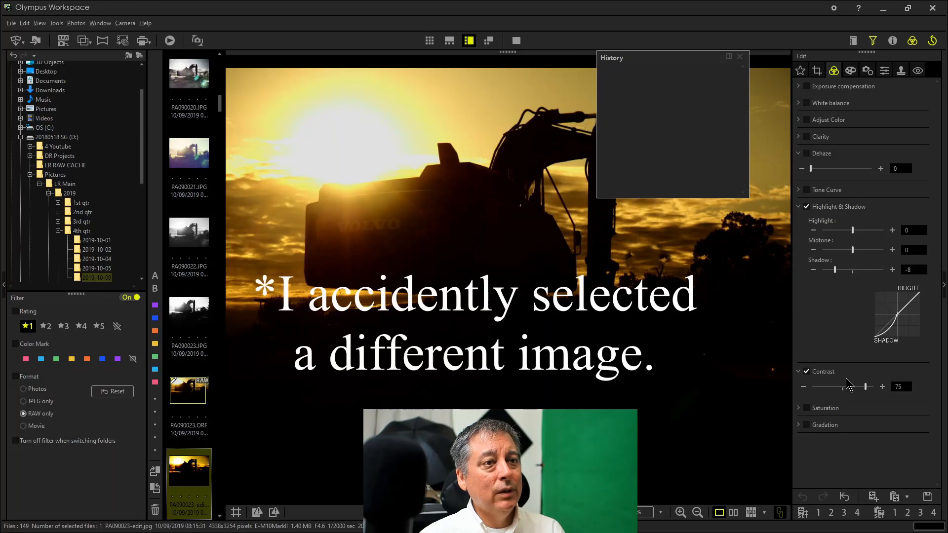
pyautogui.click(798, 409)
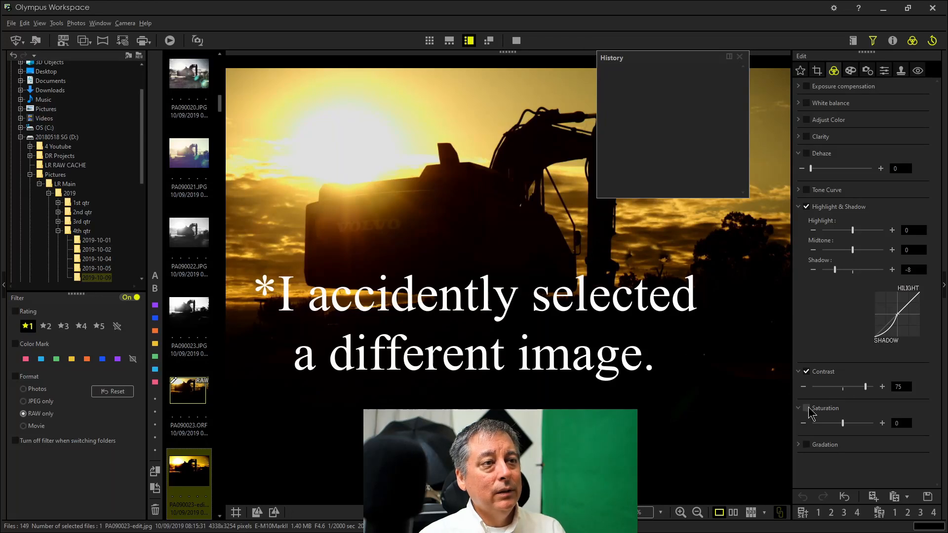
pyautogui.moveTo(842, 425); pyautogui.dragTo(863, 426)
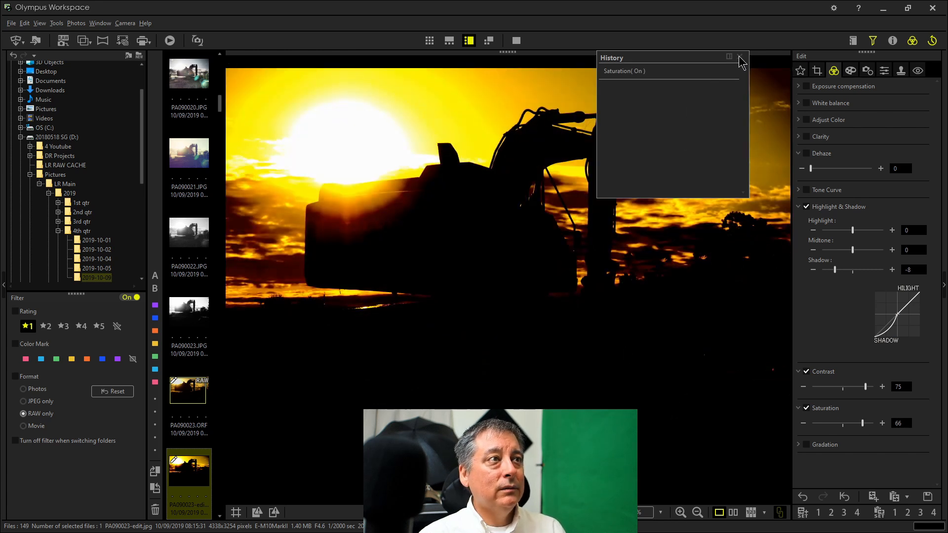
pyautogui.click(450, 41)
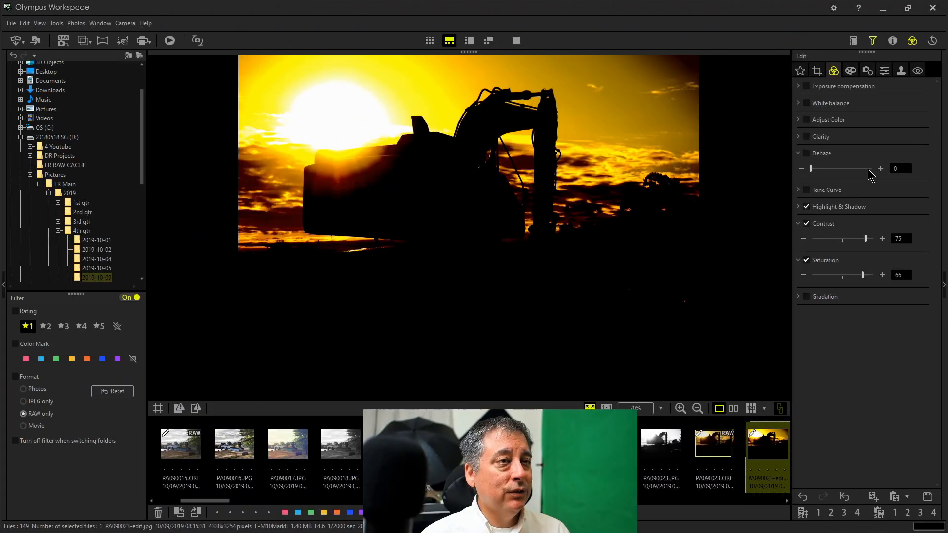
# - Toggle the Collection palette on and off, show it again, and enlarge it until the whole collection list fits
pyautogui.click(851, 42)
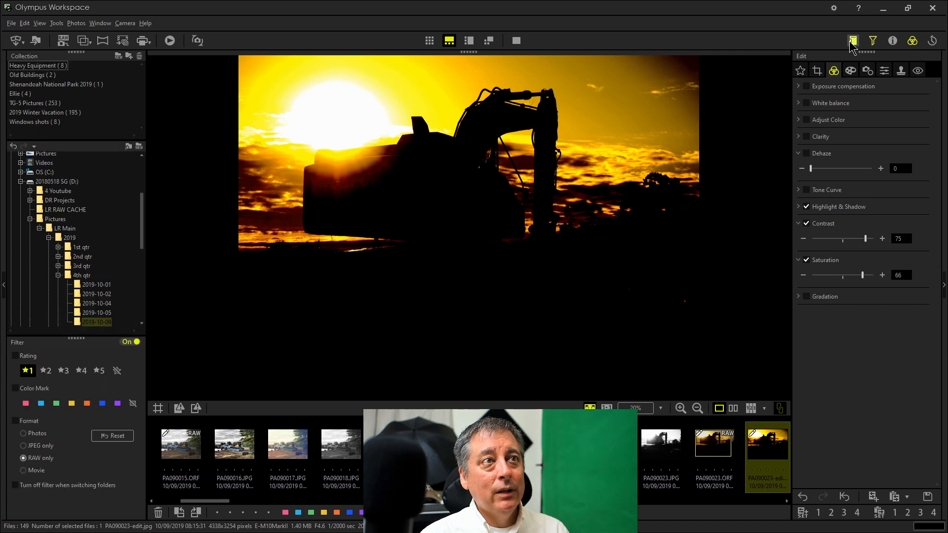
pyautogui.click(852, 44)
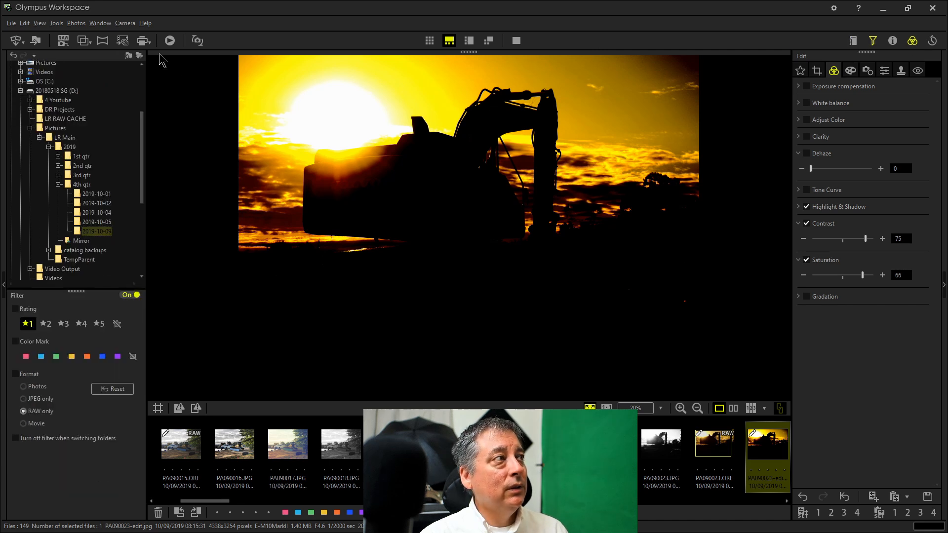
pyautogui.click(98, 24)
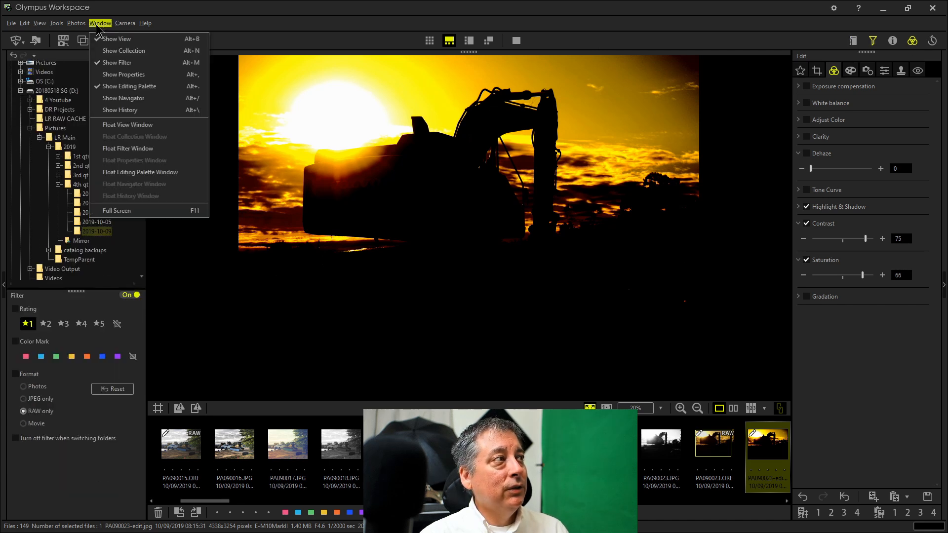
pyautogui.click(124, 51)
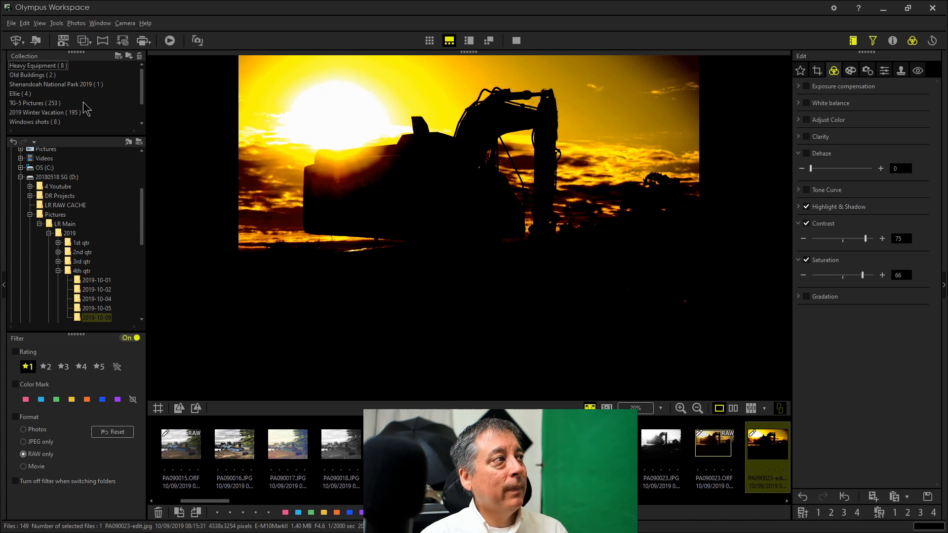
pyautogui.moveTo(88, 135)
pyautogui.mouseDown()
pyautogui.moveTo(86, 204)
pyautogui.moveTo(87, 145)
pyautogui.mouseUp()
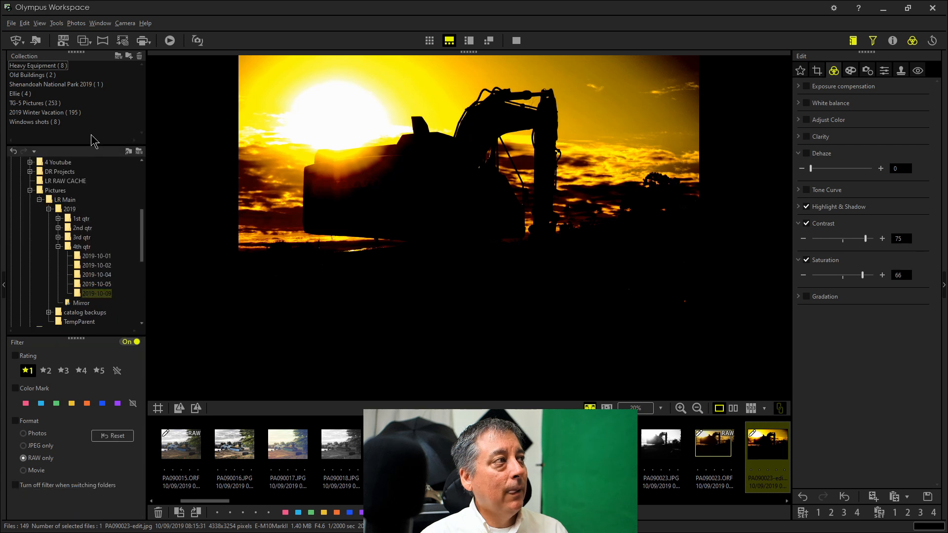
# - Show the Navigator palette and display PA090016.JPG
pyautogui.click(100, 23)
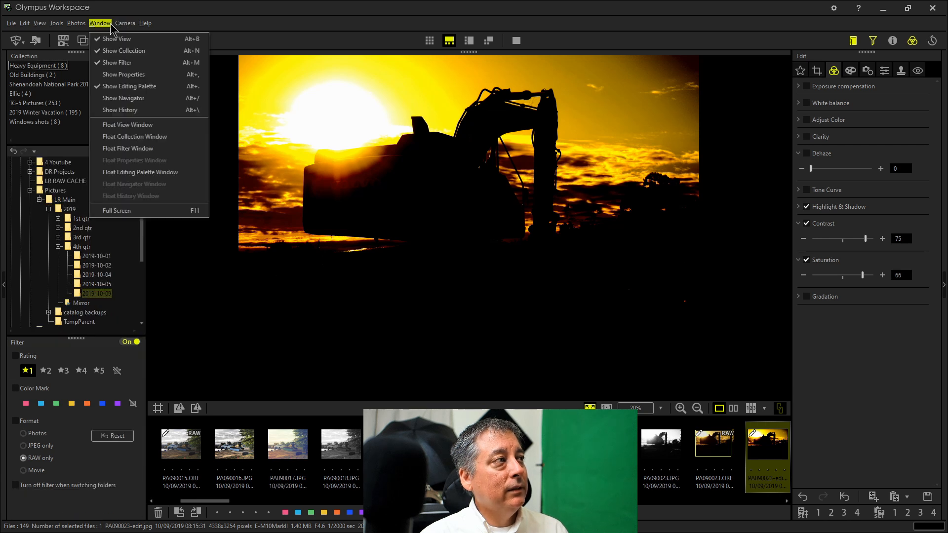
pyautogui.click(124, 102)
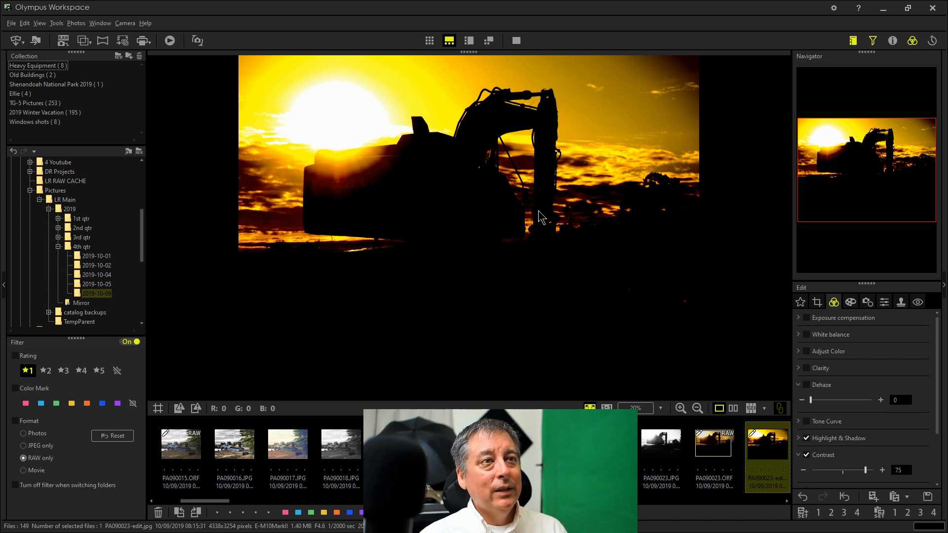
pyautogui.scroll(-1, 511, 200)
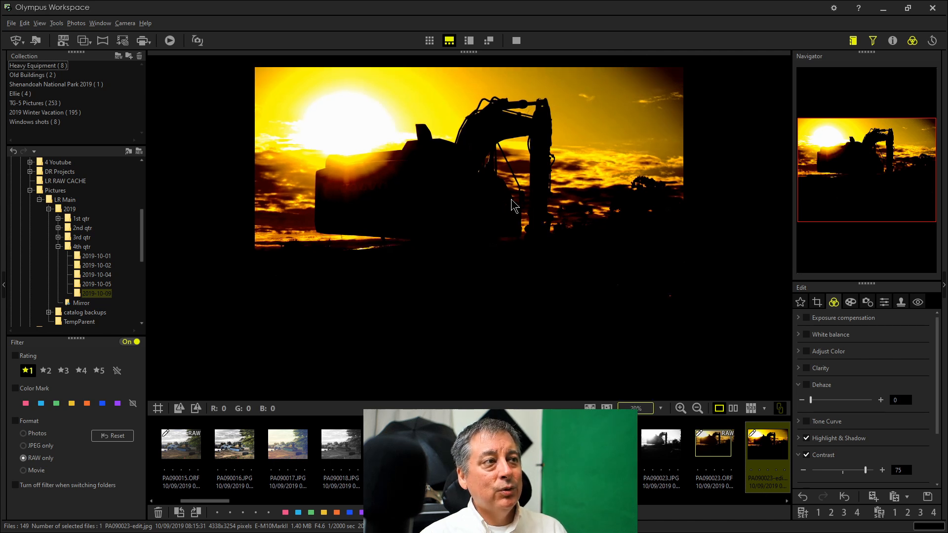
pyautogui.click(296, 451)
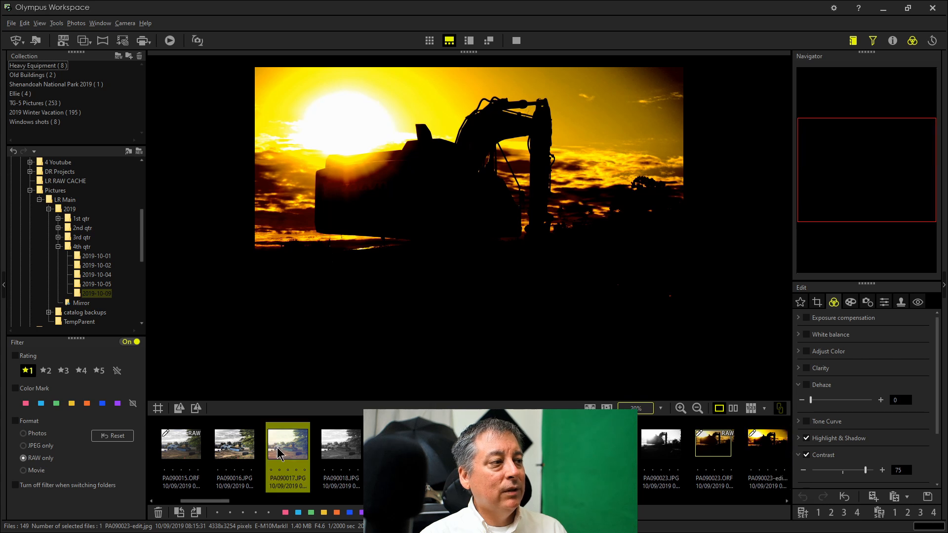
pyautogui.click(246, 454)
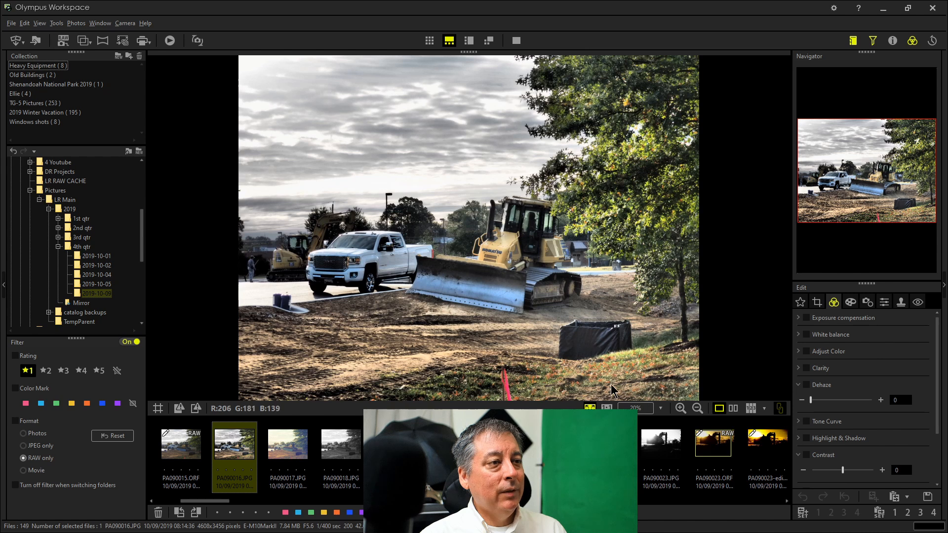
# - Examine PA090016.JPG at 1:1 magnification, including the bulldozer track, trees, cloudy sky and black enclosure
pyautogui.click(607, 408)
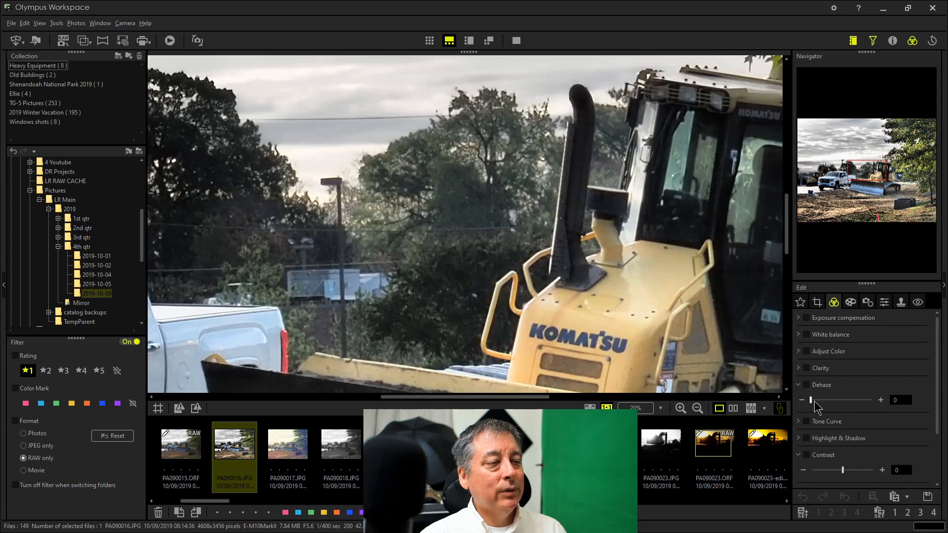
pyautogui.moveTo(862, 164); pyautogui.dragTo(889, 194)
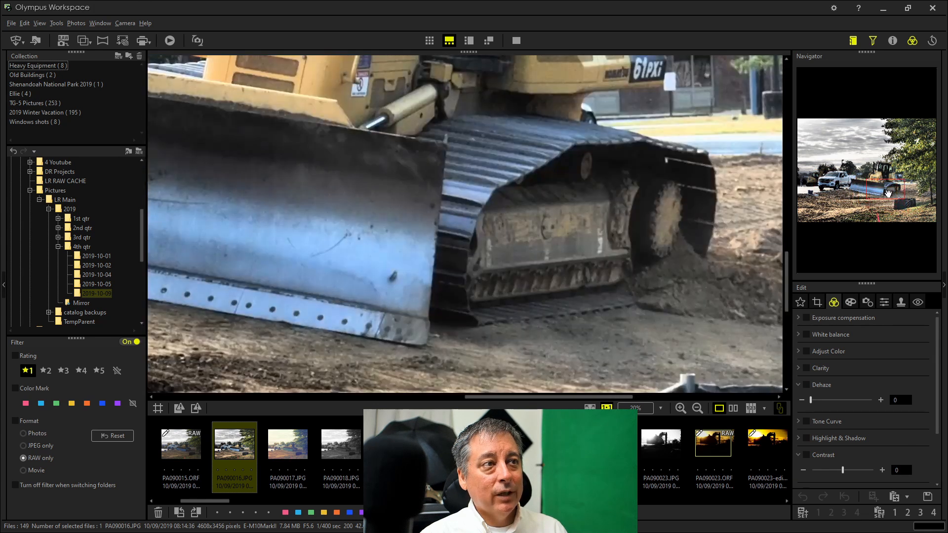
pyautogui.moveTo(484, 131); pyautogui.dragTo(622, 284)
pyautogui.moveTo(436, 150); pyautogui.dragTo(770, 388)
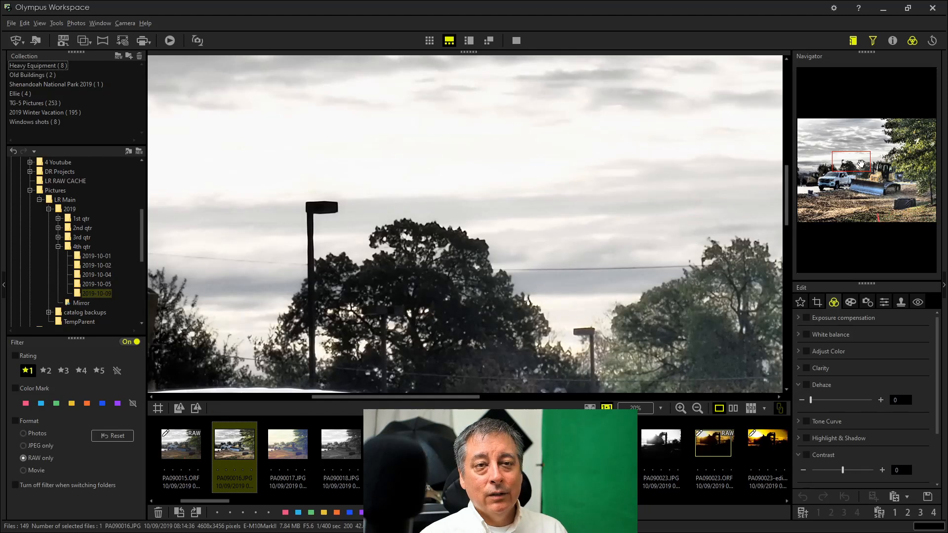
pyautogui.moveTo(573, 176); pyautogui.dragTo(650, 310)
pyautogui.moveTo(593, 202); pyautogui.dragTo(609, 282)
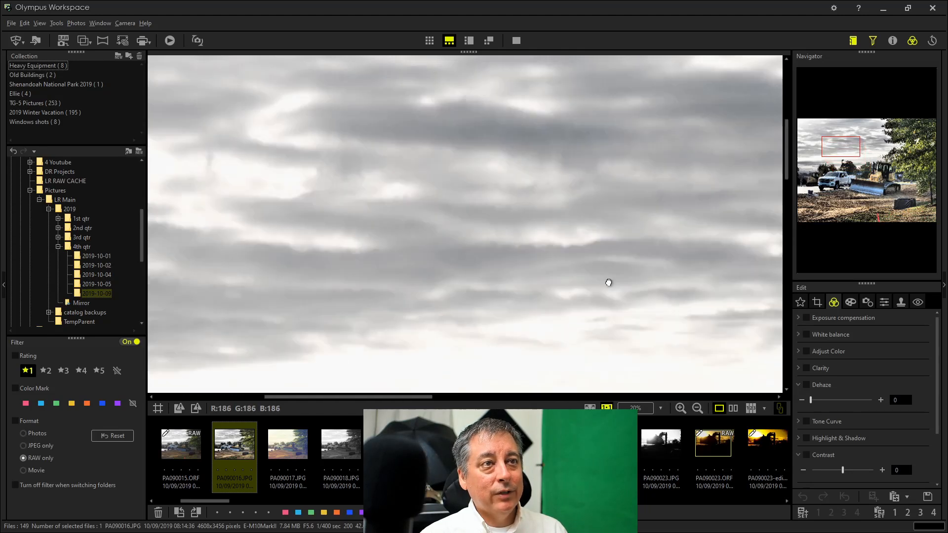
pyautogui.moveTo(841, 157); pyautogui.dragTo(908, 204)
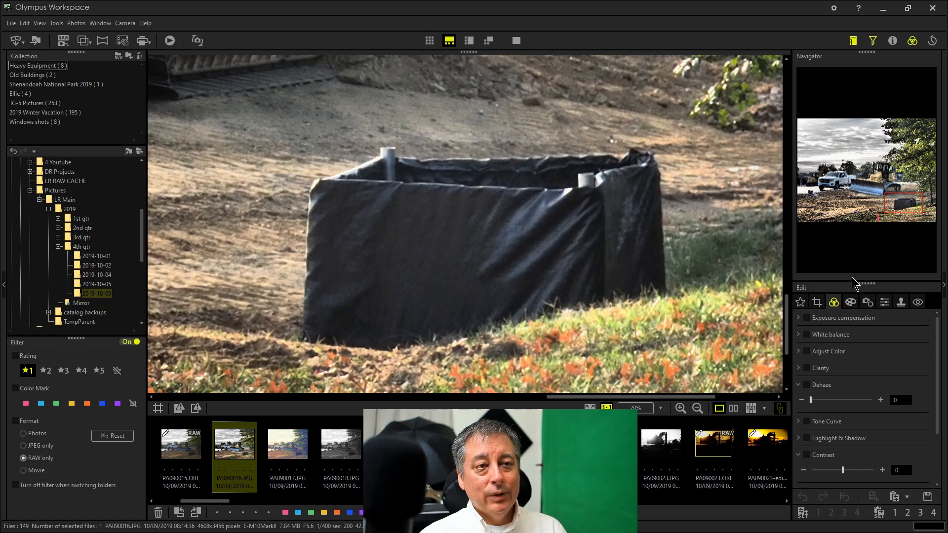
# - Reduce the Navigator palette's height to give the Edit palette more room
pyautogui.moveTo(848, 281); pyautogui.dragTo(847, 213)
pyautogui.click(846, 205)
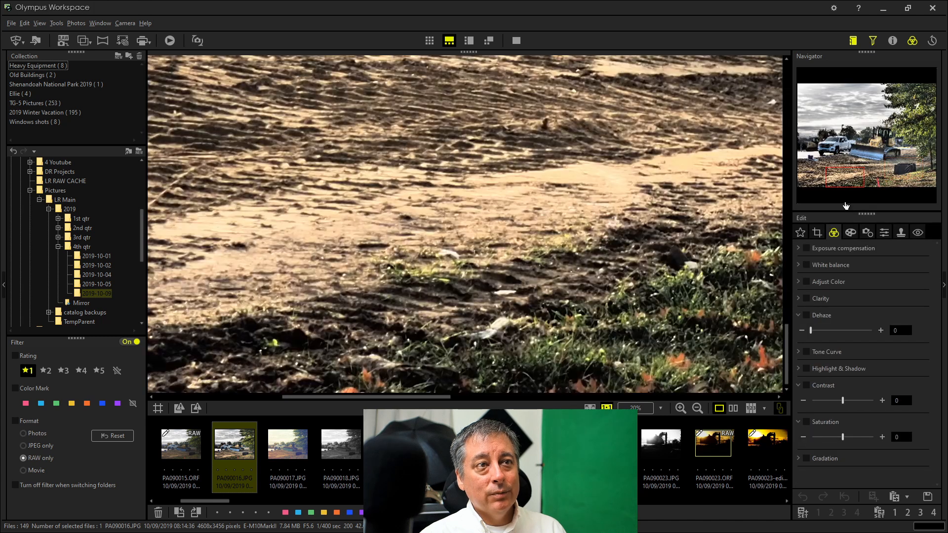
pyautogui.moveTo(847, 214); pyautogui.dragTo(856, 122)
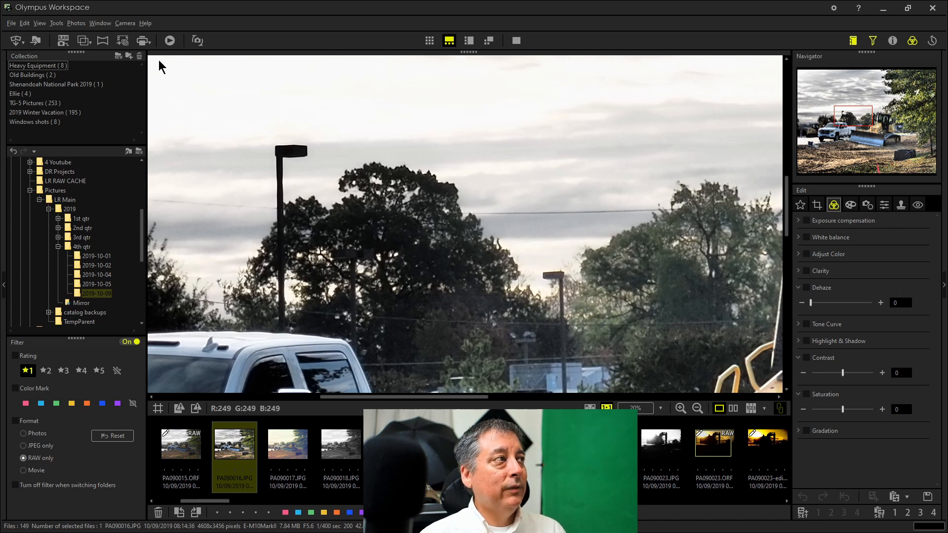
# - Fit the whole of PA090016.JPG in the view and hide the Navigator palette
pyautogui.click(584, 241)
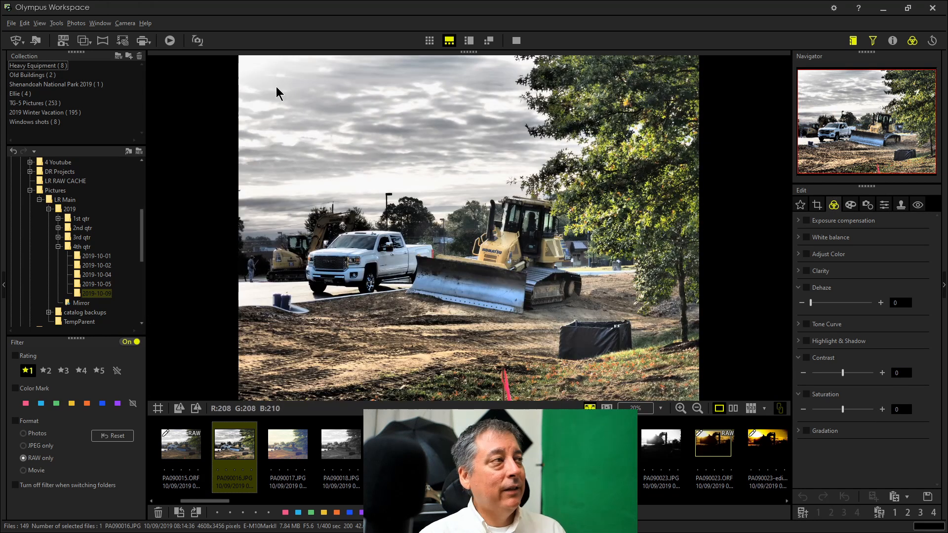
pyautogui.click(101, 23)
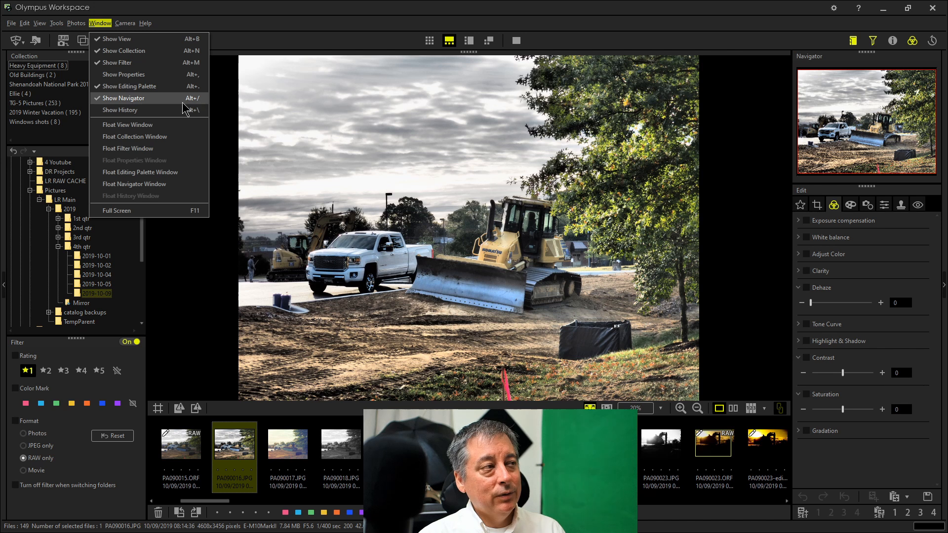
pyautogui.click(170, 99)
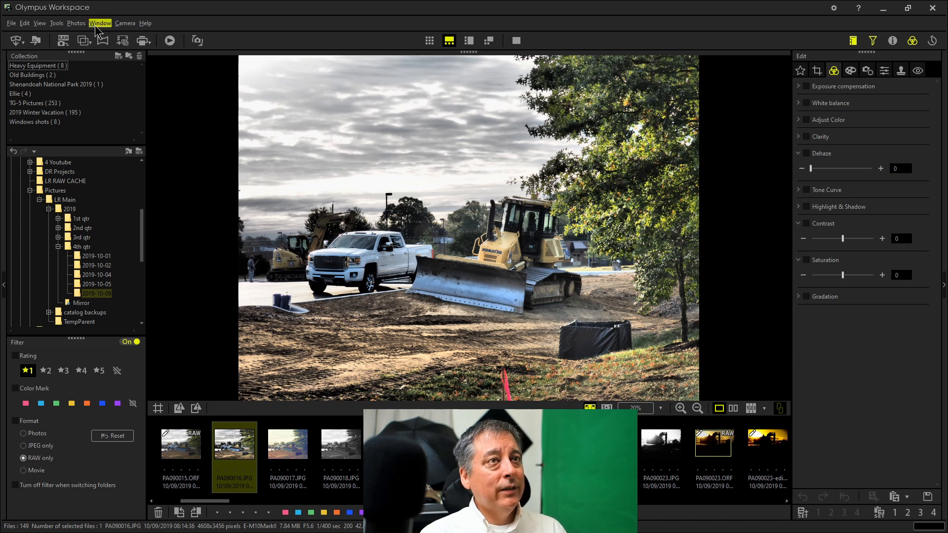
# - Show the Properties palette and dock it below the Edit palette
pyautogui.click(894, 43)
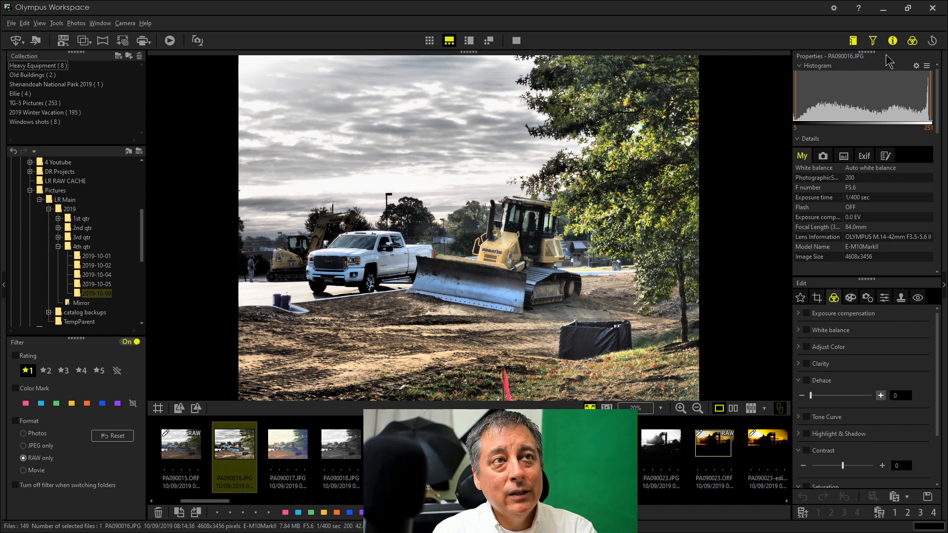
pyautogui.moveTo(886, 55); pyautogui.dragTo(866, 292)
pyautogui.moveTo(867, 290)
pyautogui.mouseDown()
pyautogui.moveTo(878, 283)
pyautogui.moveTo(867, 308)
pyautogui.mouseUp()
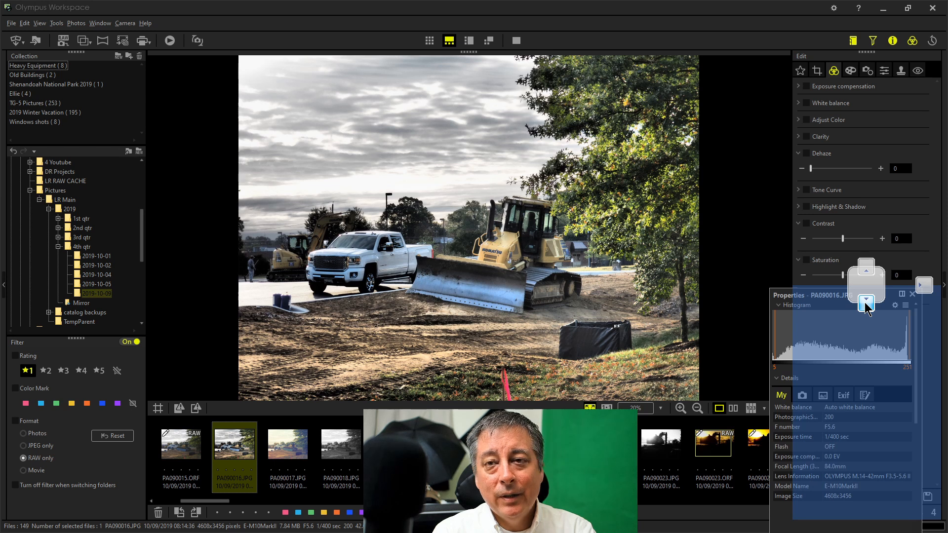
pyautogui.moveTo(868, 307); pyautogui.dragTo(867, 307)
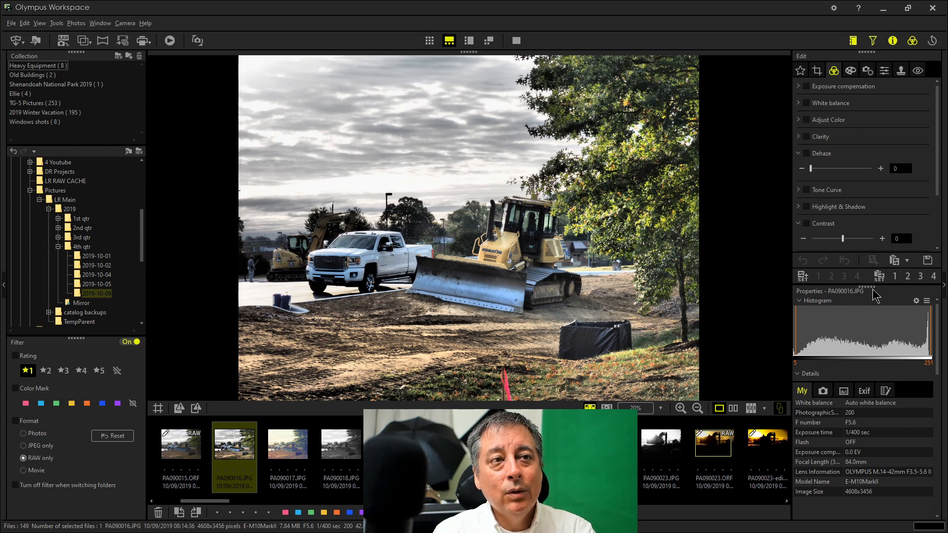
# - Dock the Properties palette in its own column beside the Edit palette and look through the Exif details of PA090016.JPG
pyautogui.moveTo(878, 296); pyautogui.dragTo(932, 291)
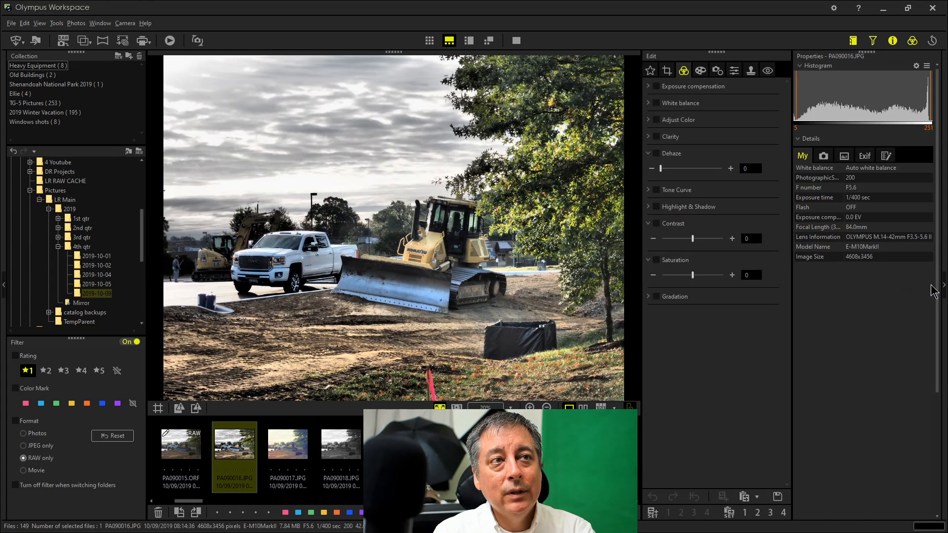
pyautogui.click(869, 157)
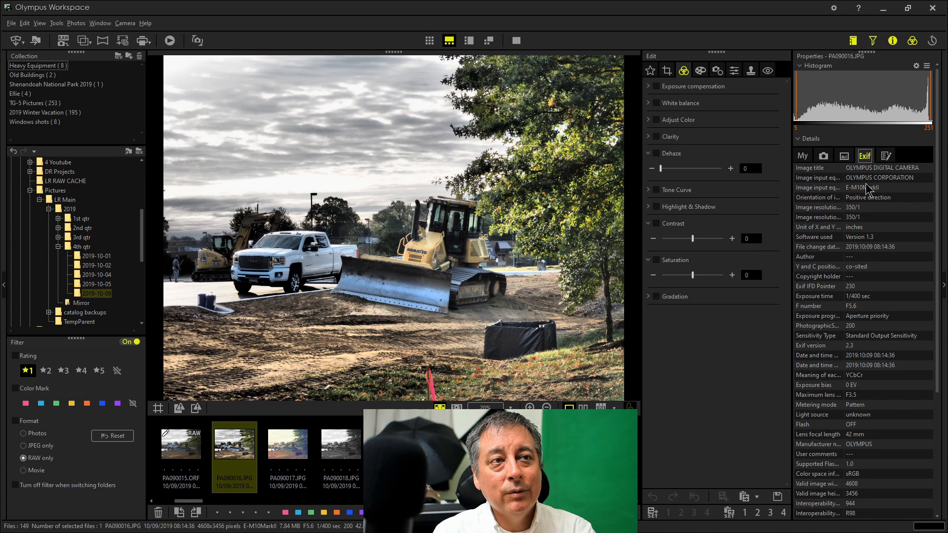
pyautogui.scroll(-4, 867, 282)
pyautogui.scroll(5, 867, 282)
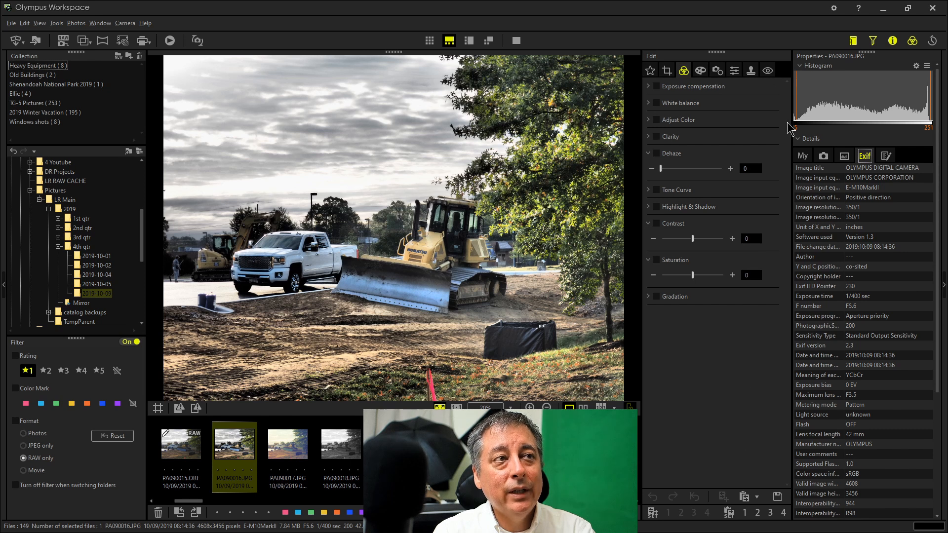
# - Look at the expanded Adjust Color controls, collapse them, and dock the Properties palette below the Edit palette again
pyautogui.click(650, 120)
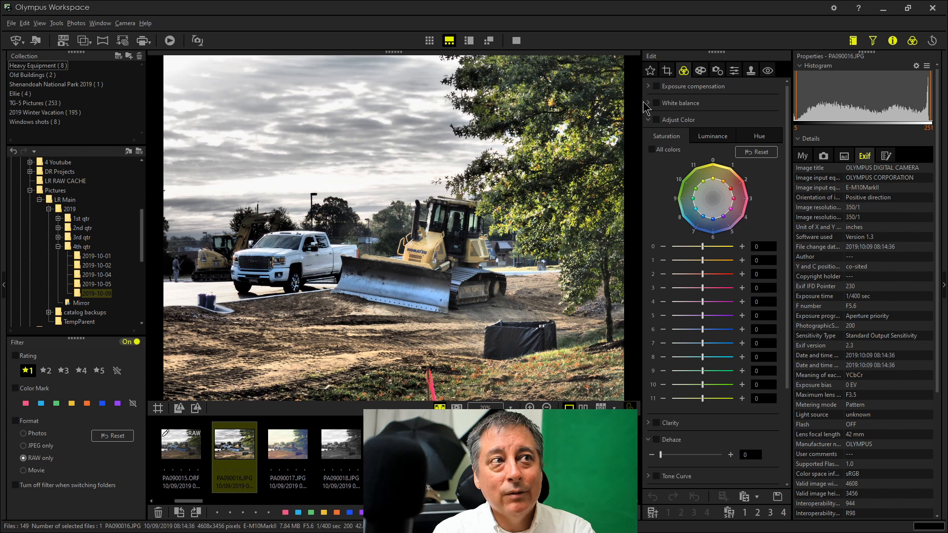
pyautogui.click(650, 124)
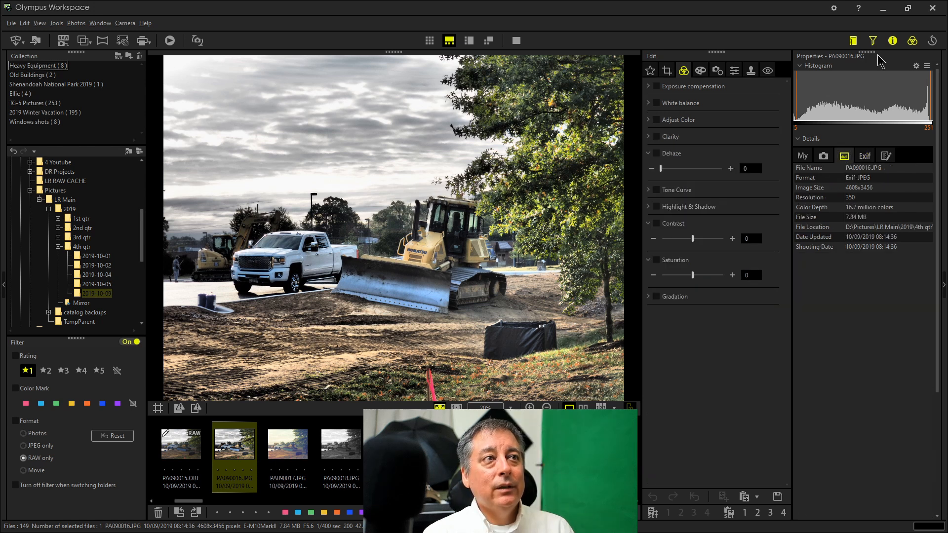
pyautogui.moveTo(880, 56); pyautogui.dragTo(866, 306)
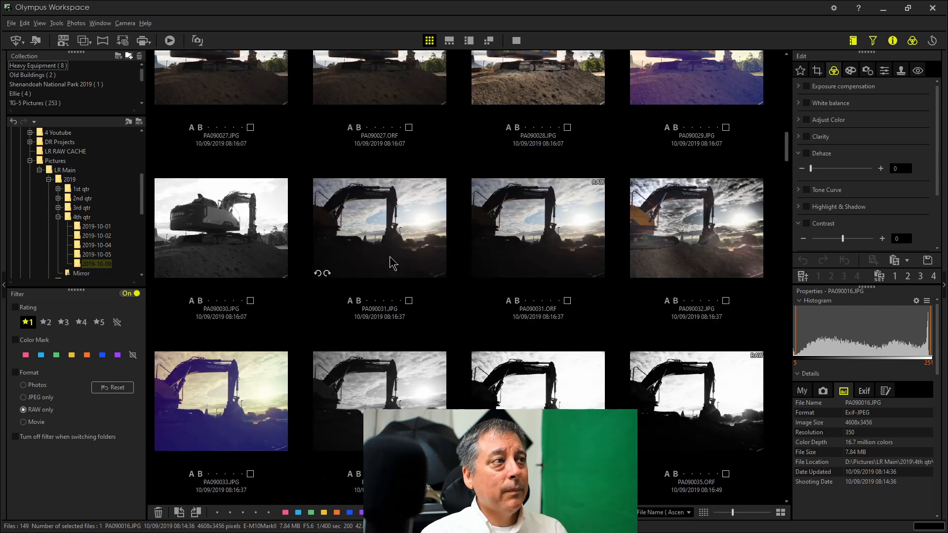
# - Enable the format filter with RAW only for the thumbnails and select PA090011.ORF
pyautogui.scroll(2, 396, 306)
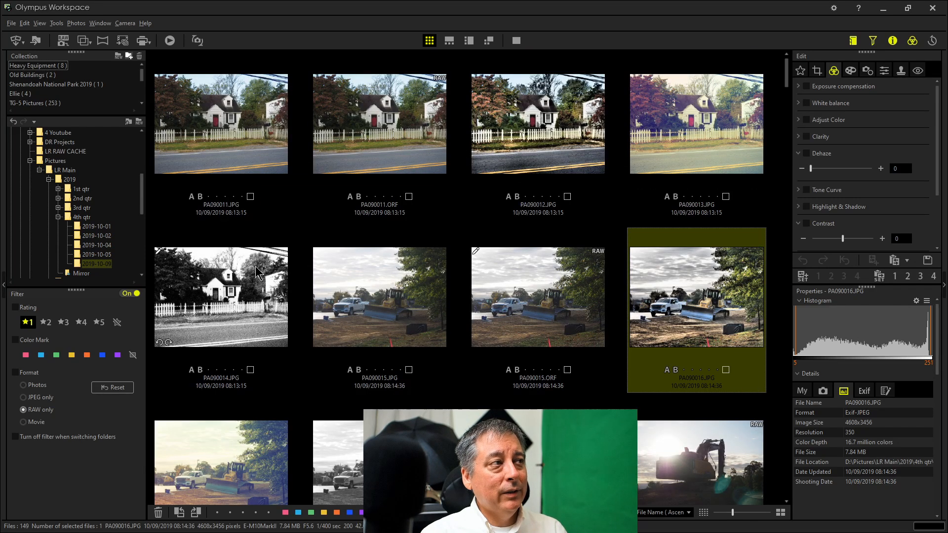
pyautogui.moveTo(257, 270)
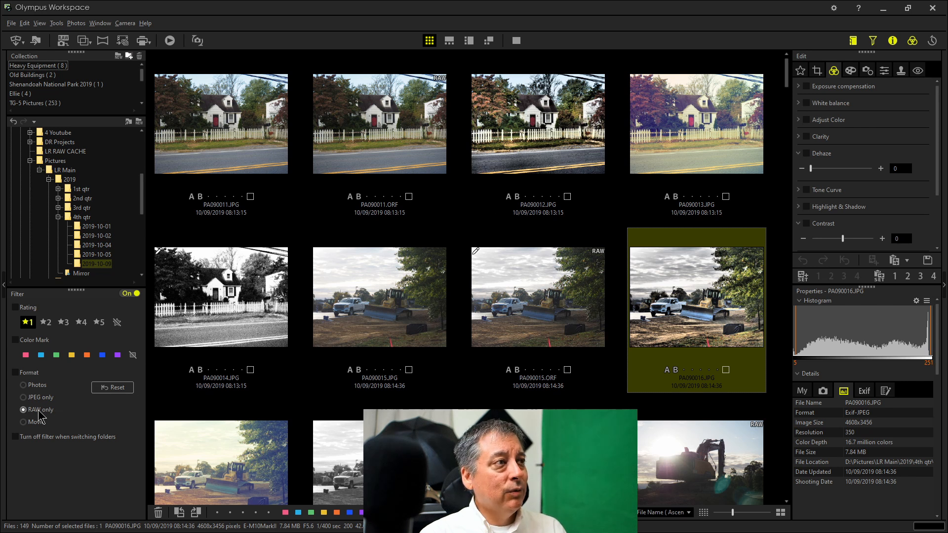
pyautogui.click(16, 374)
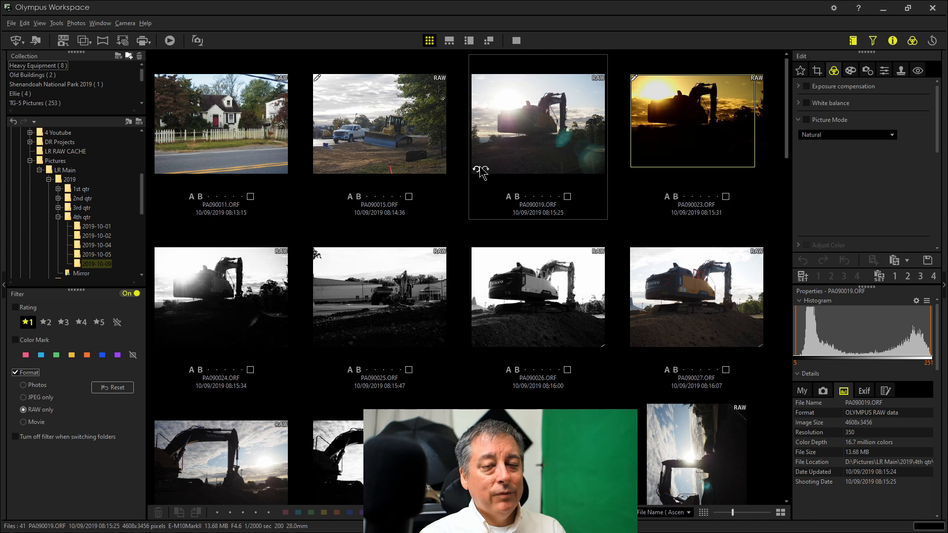
pyautogui.click(194, 154)
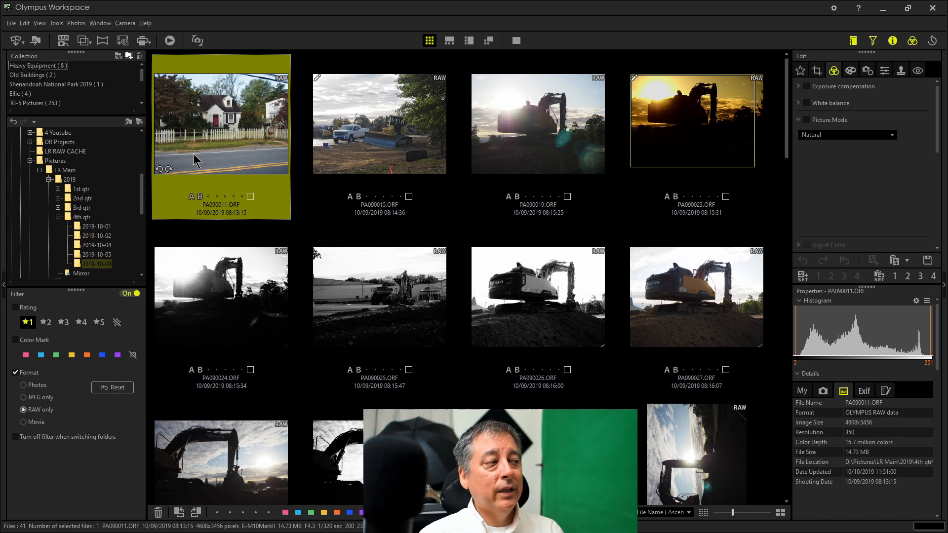
# - Try the JPEG only, Movie and Photos format filters on the folder's thumbnails, ending on JPEG only
pyautogui.click(40, 398)
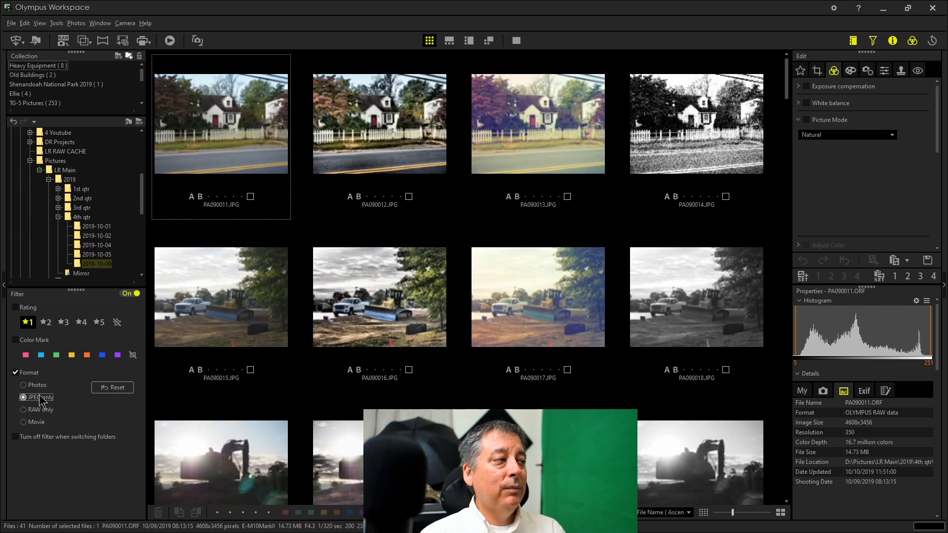
pyautogui.click(36, 386)
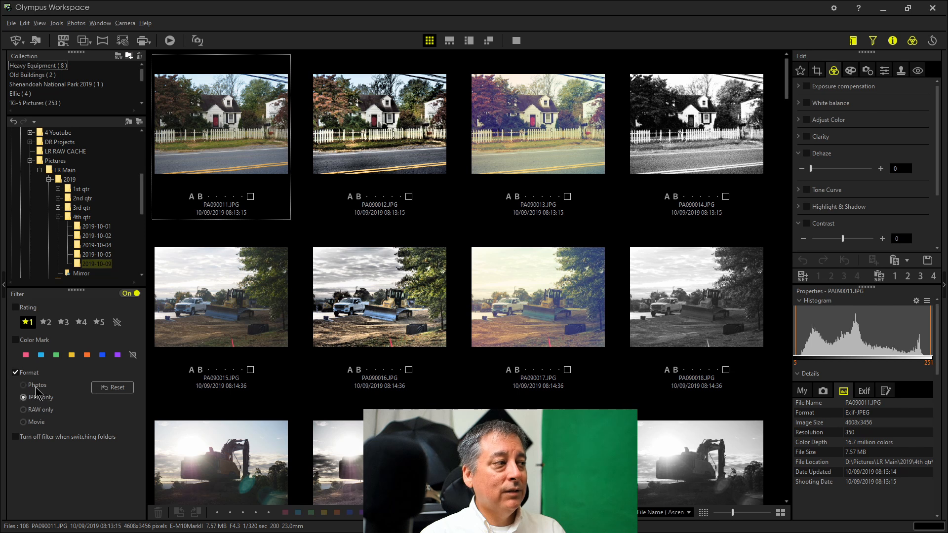
pyautogui.click(36, 423)
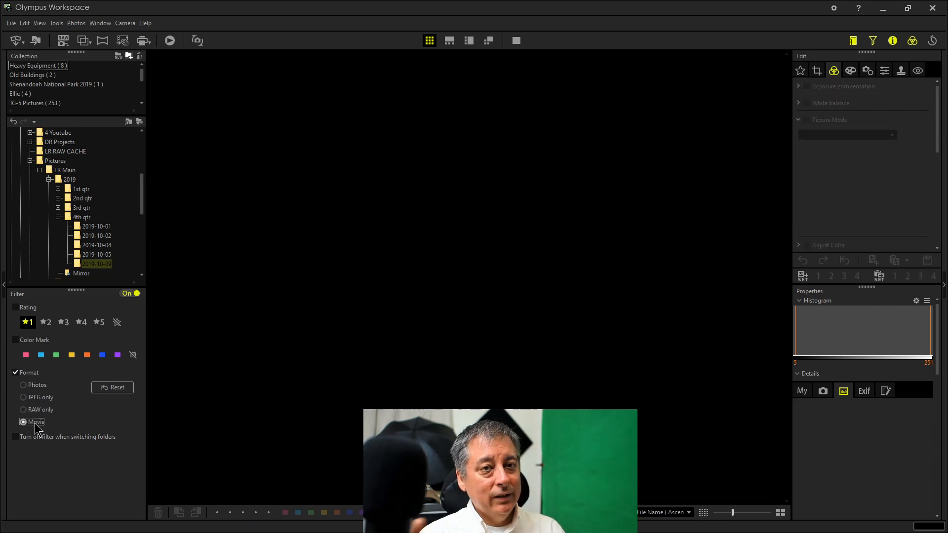
pyautogui.click(36, 386)
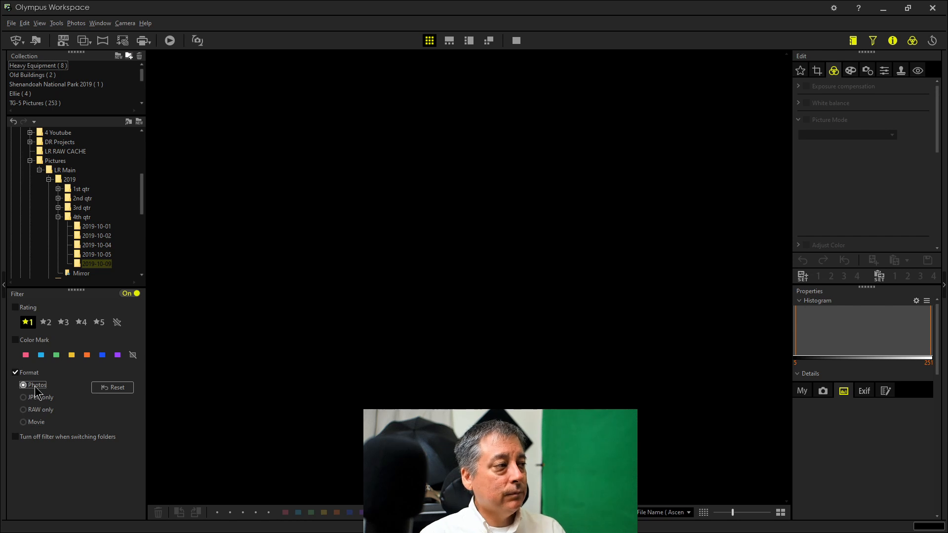
pyautogui.click(38, 398)
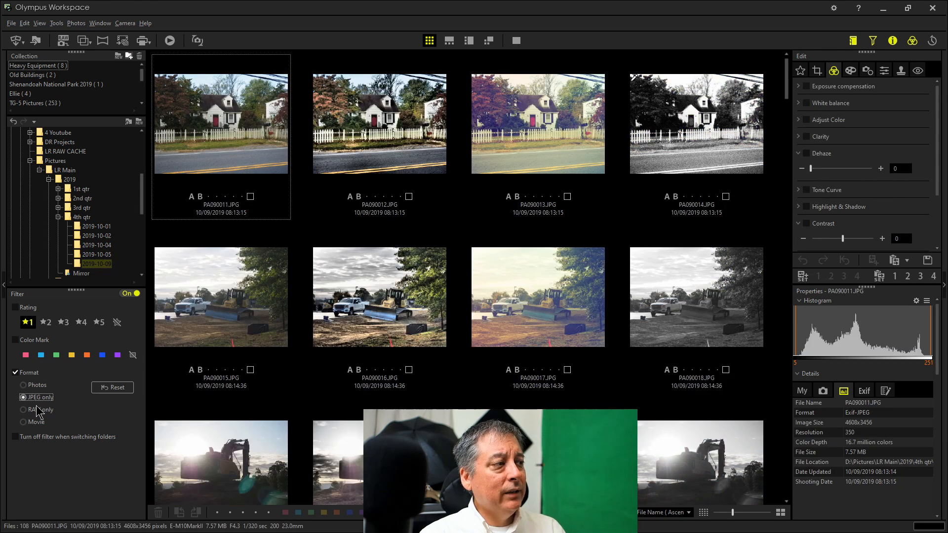
# - Reset the filter settings and limit the thumbnails to RAW files only
pyautogui.click(106, 388)
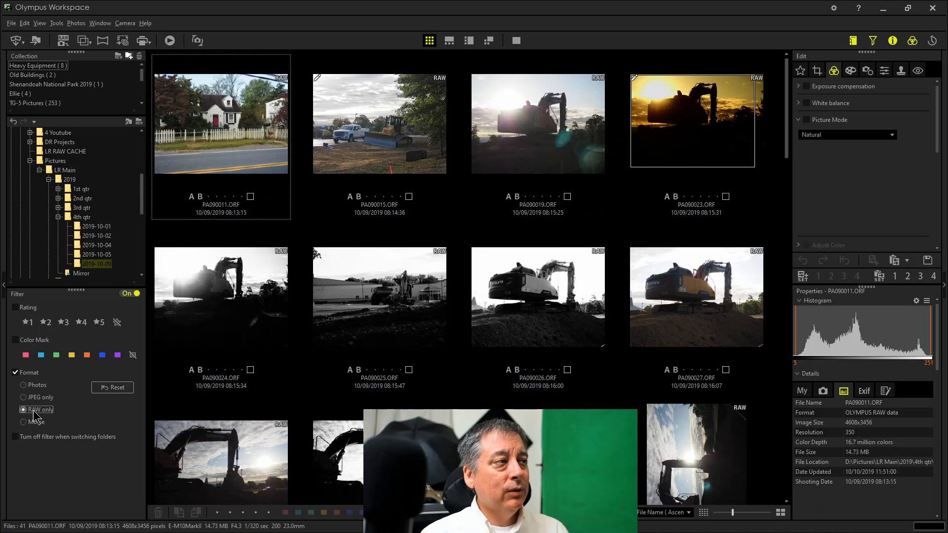
pyautogui.moveTo(178, 382)
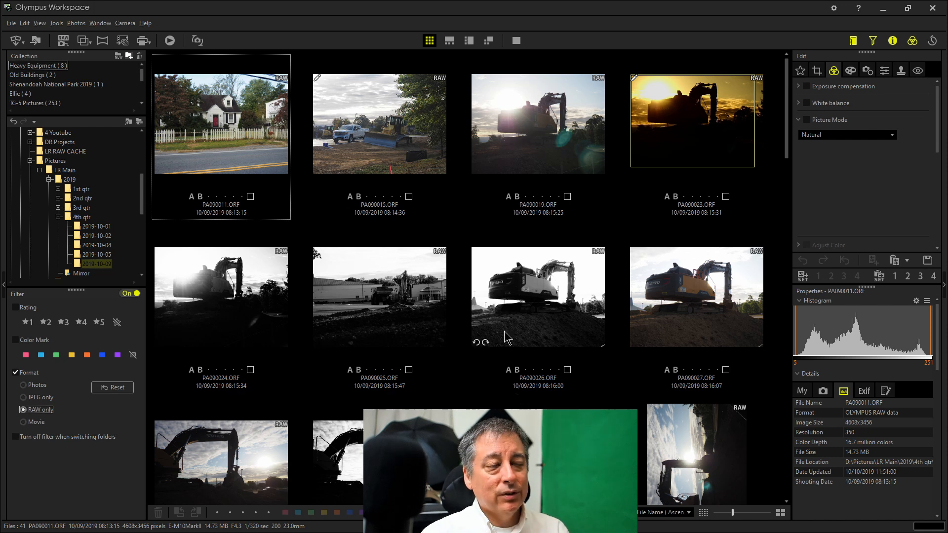
# - Give a one-star rating to PA090011.ORF, PA090023.ORF, PA090036.ORF, PA090085.ORF and PA090102.ORF
pyautogui.click(208, 196)
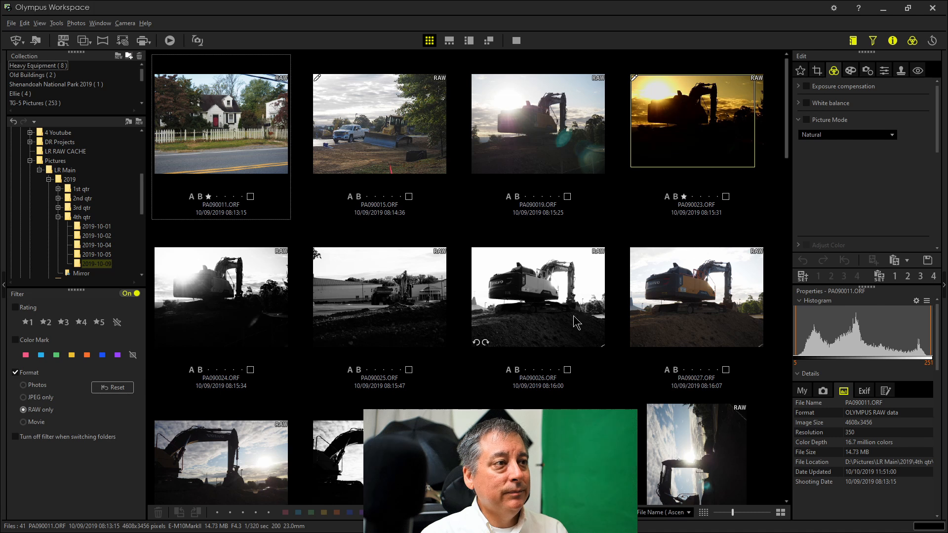
pyautogui.scroll(-3, 576, 321)
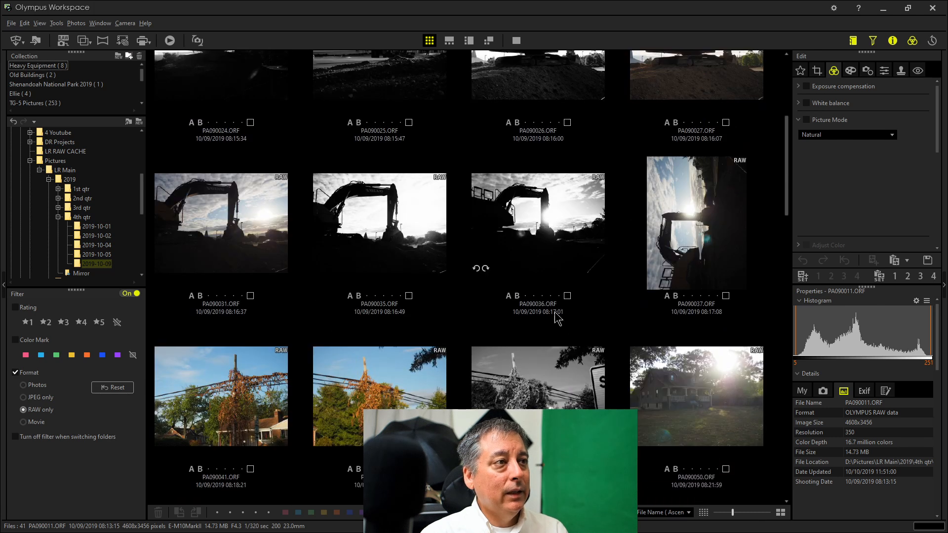
pyautogui.scroll(-15, 529, 309)
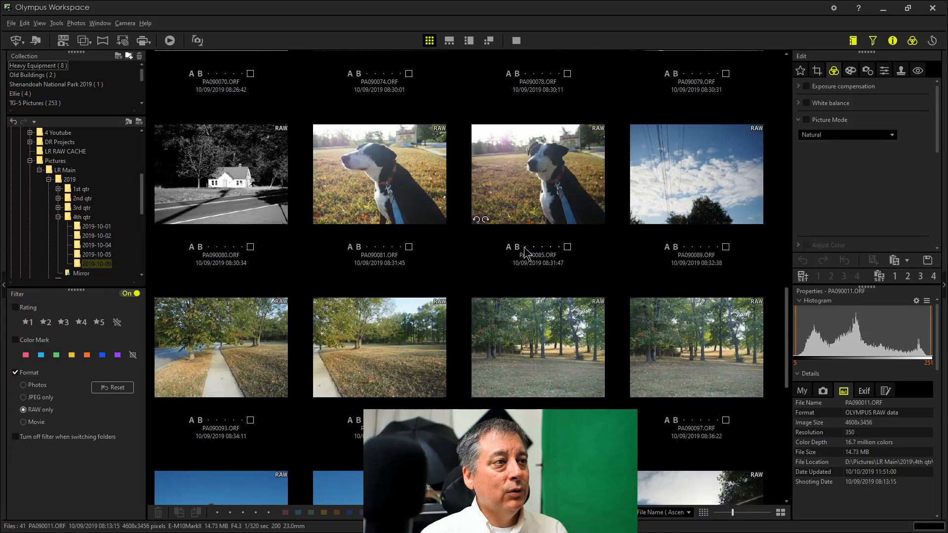
pyautogui.scroll(-8, 532, 368)
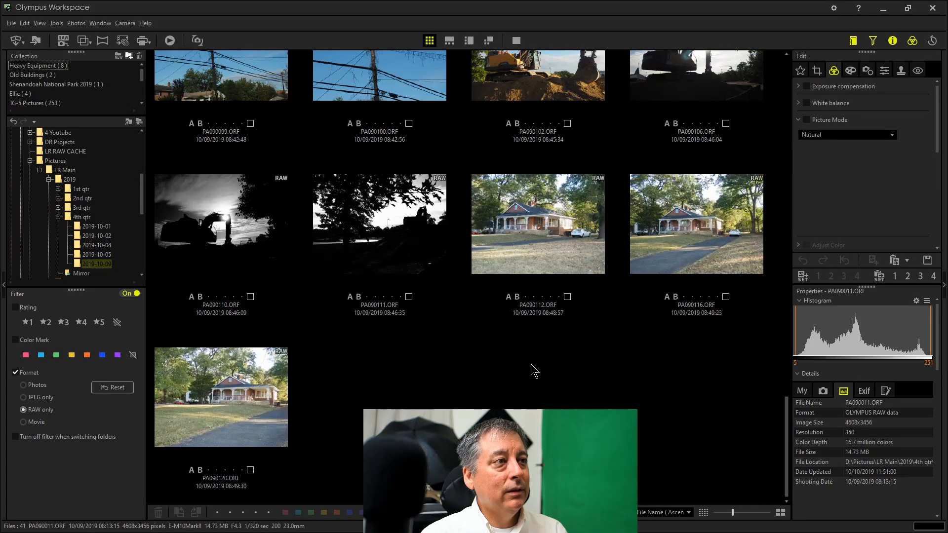
pyautogui.scroll(4, 533, 369)
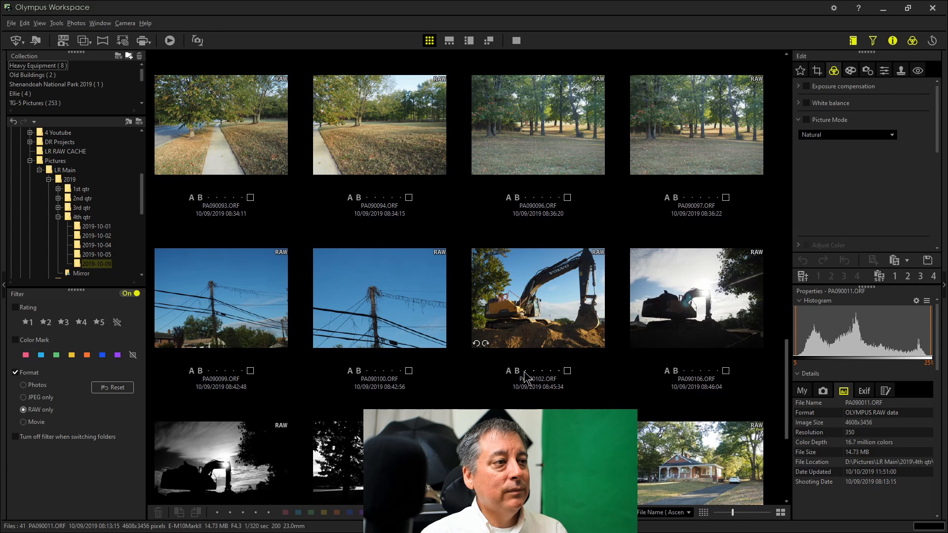
pyautogui.click(526, 371)
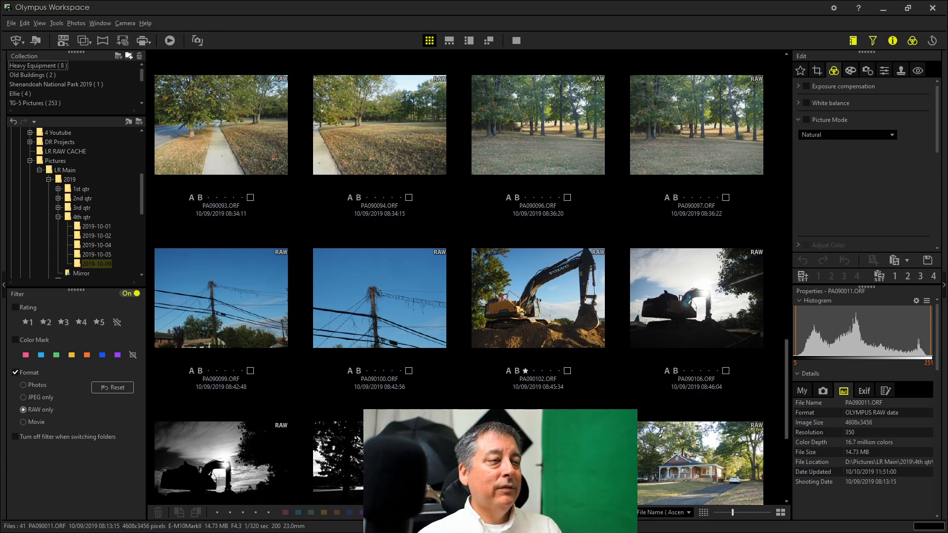
# - Filter the RAW photos to those rated one star, and clear the rating filter again
pyautogui.moveTo(590, 348)
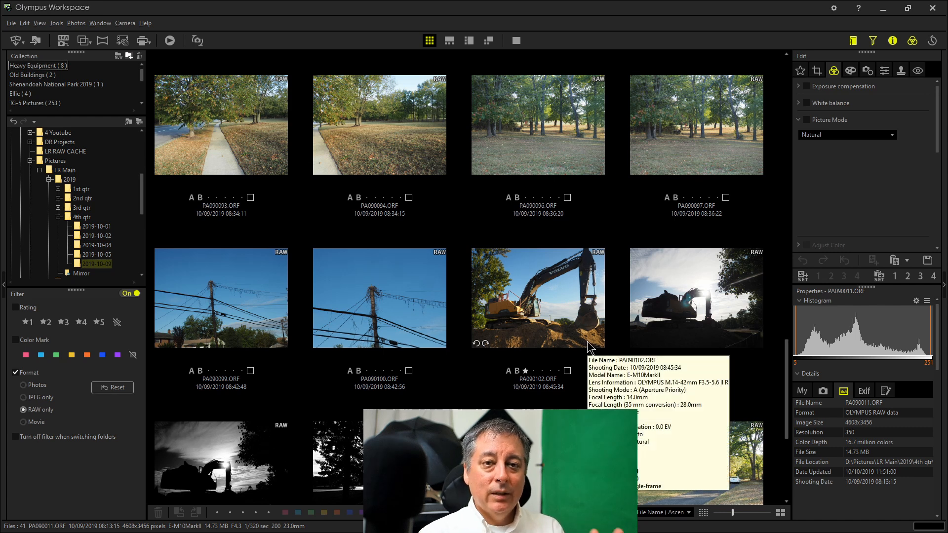
pyautogui.scroll(10, 461, 381)
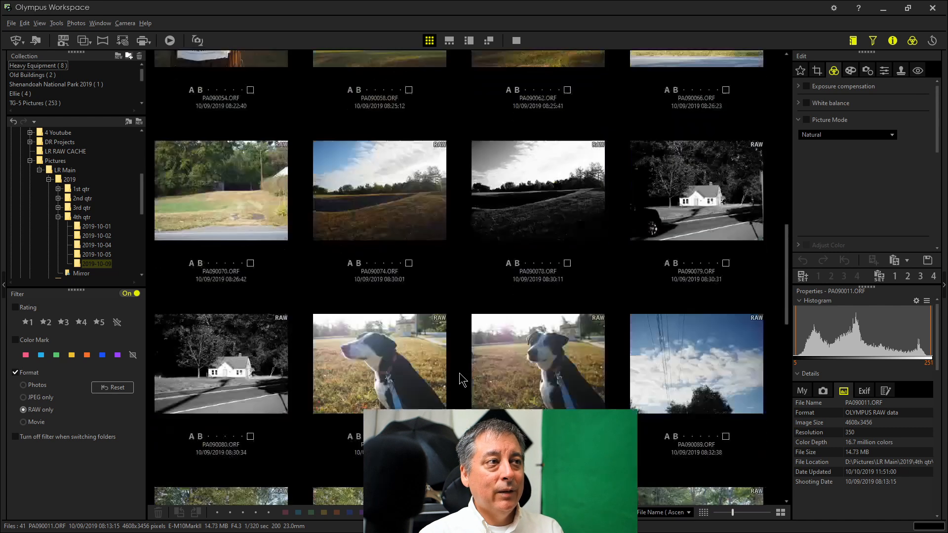
pyautogui.scroll(5, 494, 301)
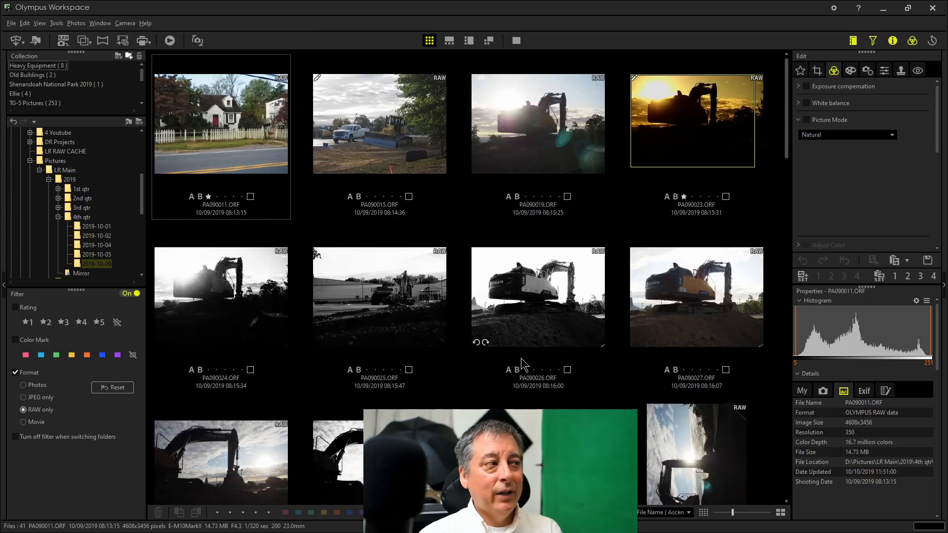
pyautogui.click(35, 322)
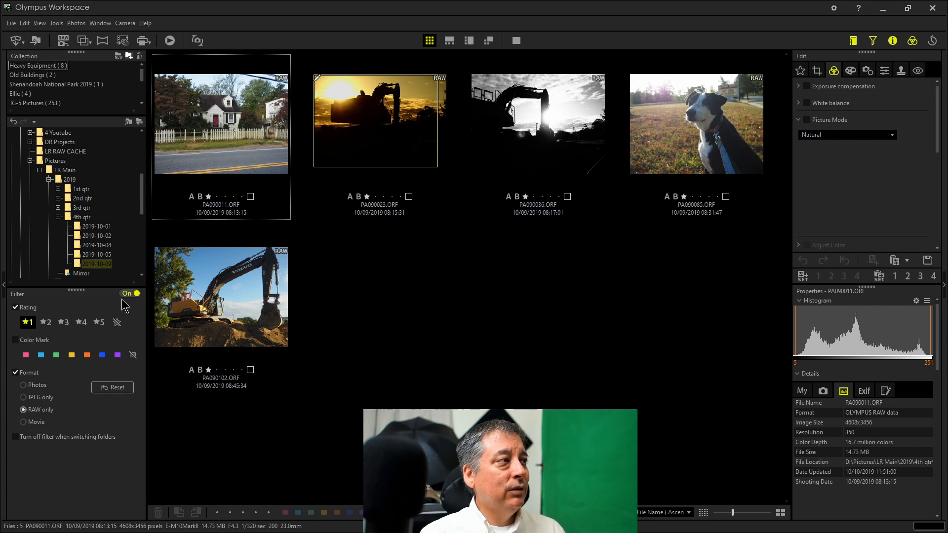
pyautogui.click(28, 326)
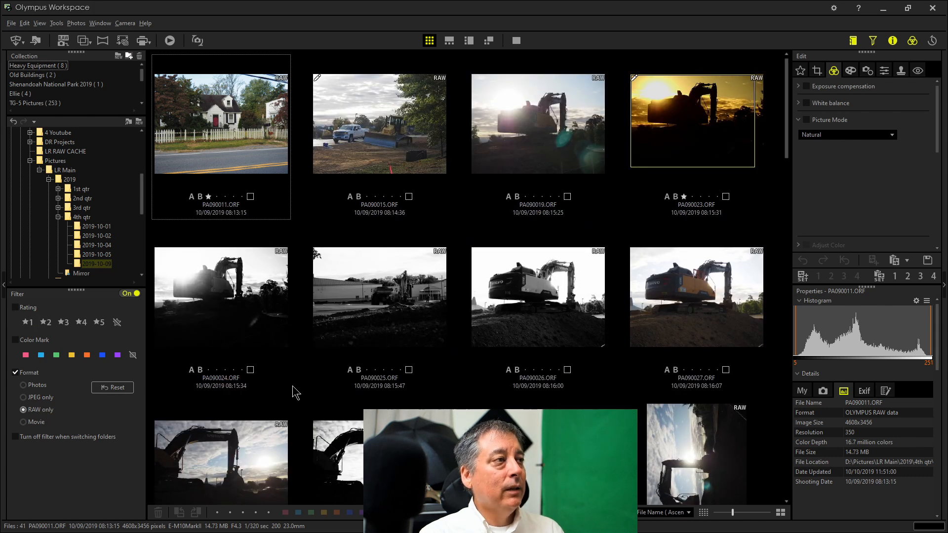
# - Select all the RAW photos in the folder and give them the Pink color mark
pyautogui.moveTo(330, 383)
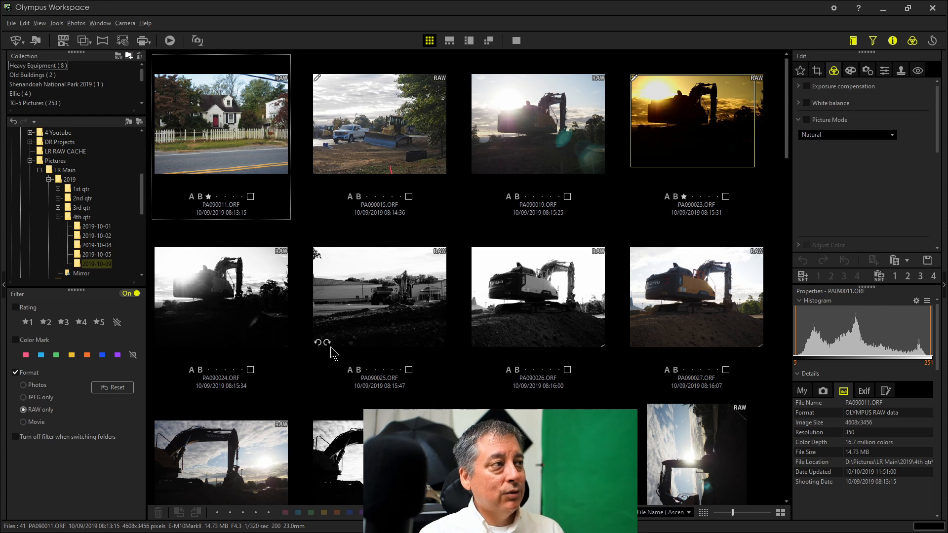
pyautogui.click(272, 189)
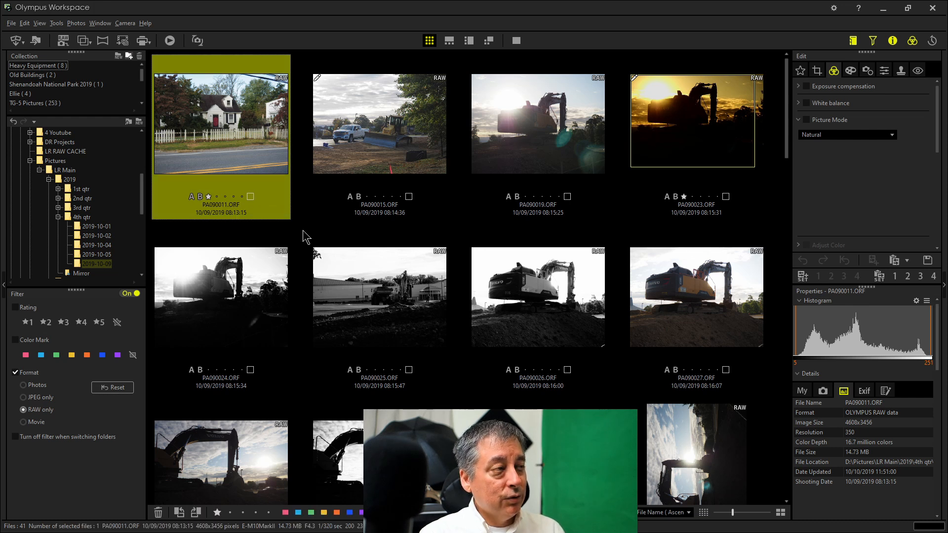
pyautogui.hotkey('ctrl', 'a')
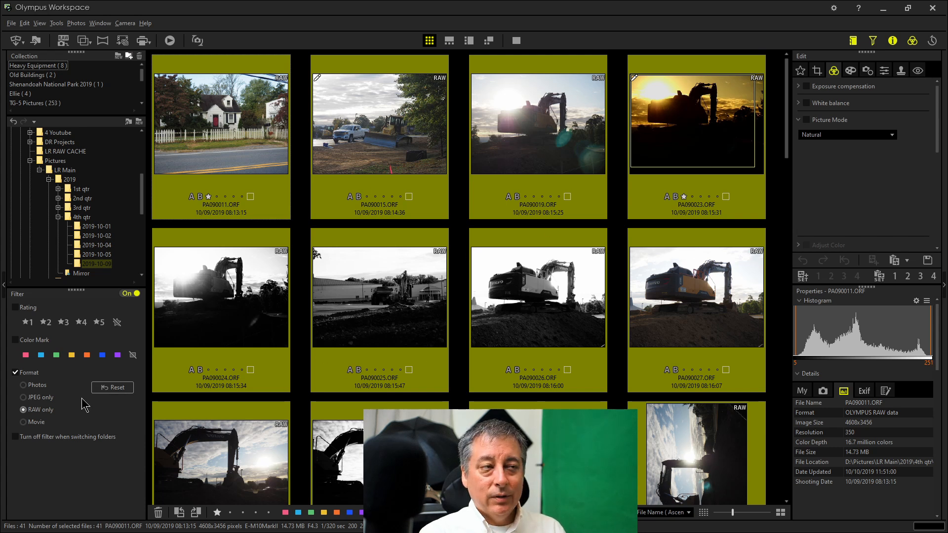
pyautogui.click(250, 196)
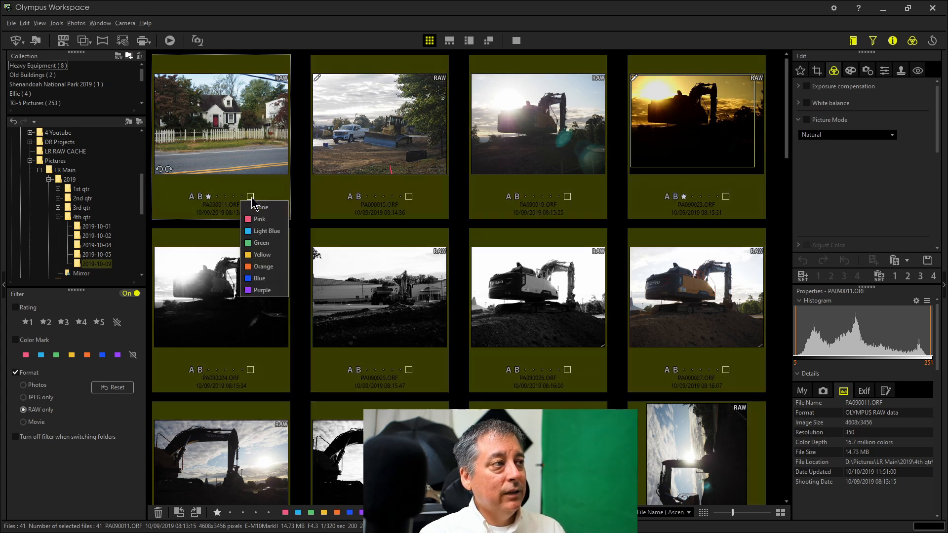
pyautogui.click(259, 221)
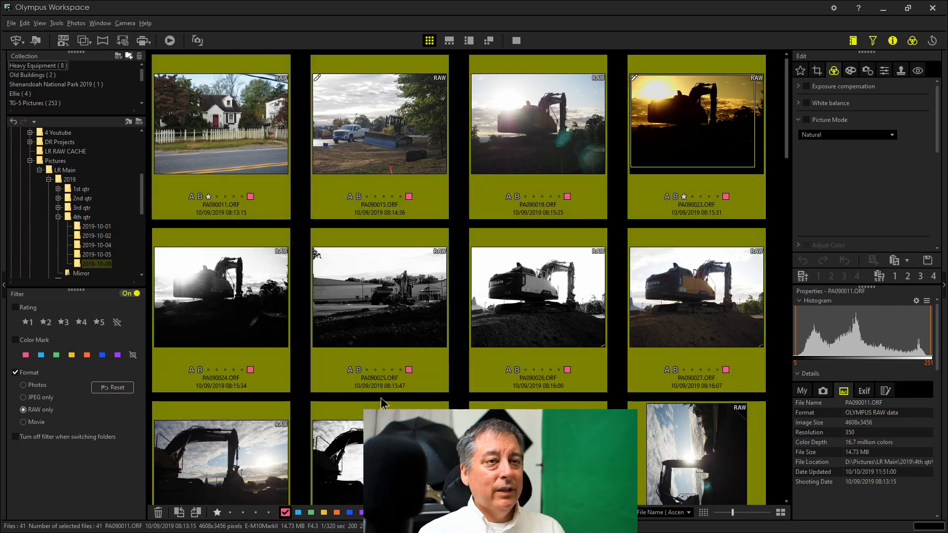
# - Switch the format filter to Photos and look through the mixed thumbnails for the pink-marked RAW files beside their JPEG versions
pyautogui.moveTo(380, 403)
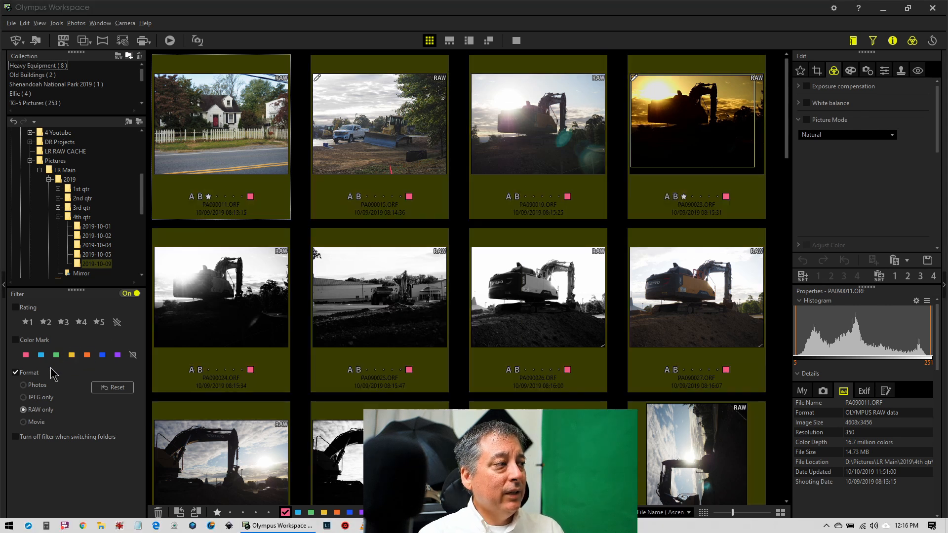
pyautogui.click(33, 387)
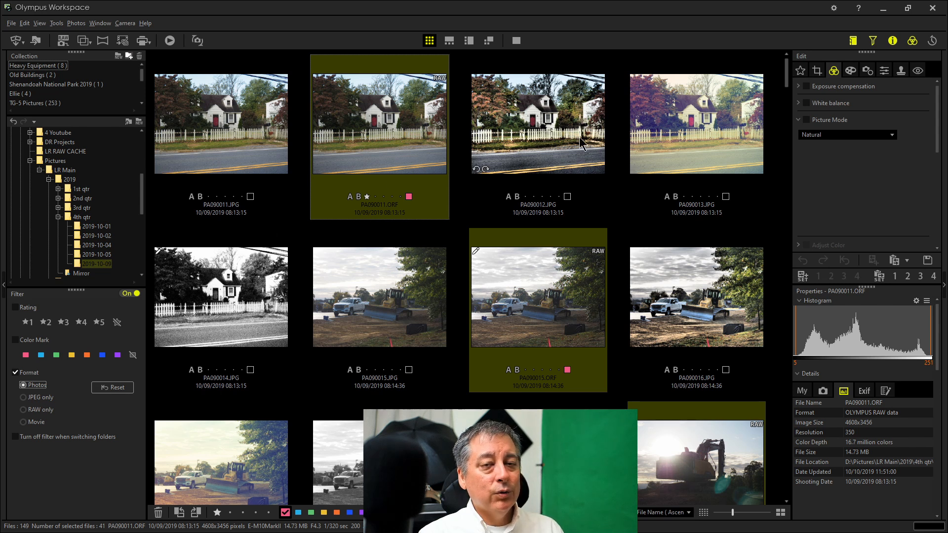
pyautogui.moveTo(575, 139)
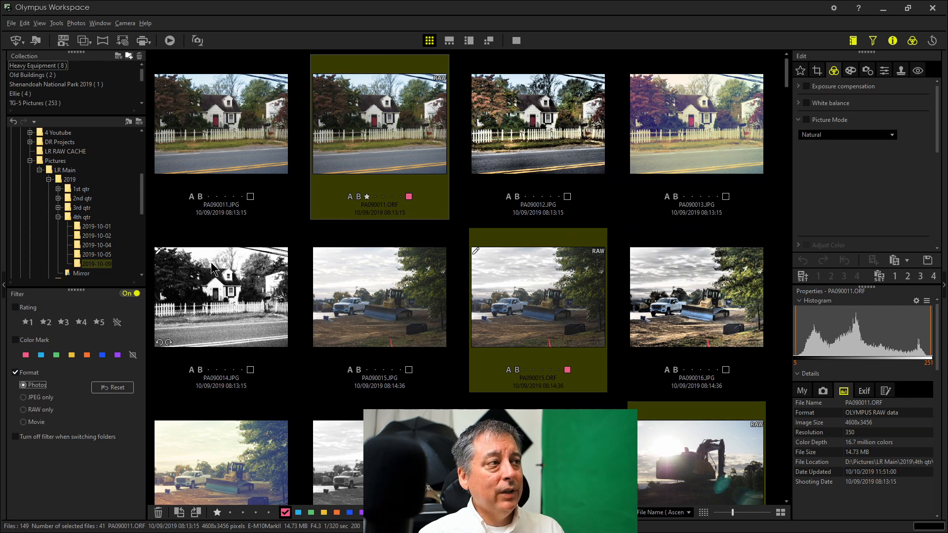
pyautogui.scroll(-5, 581, 237)
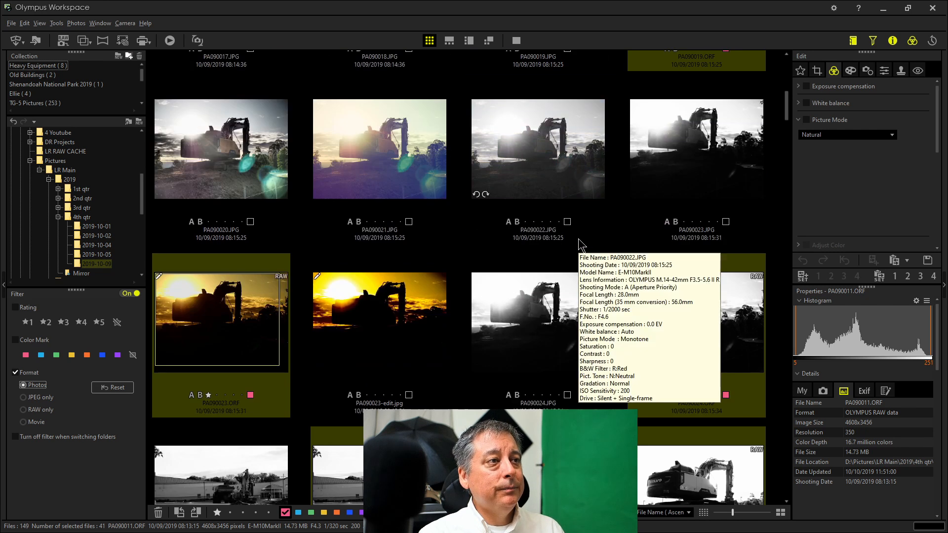
pyautogui.scroll(-4, 630, 319)
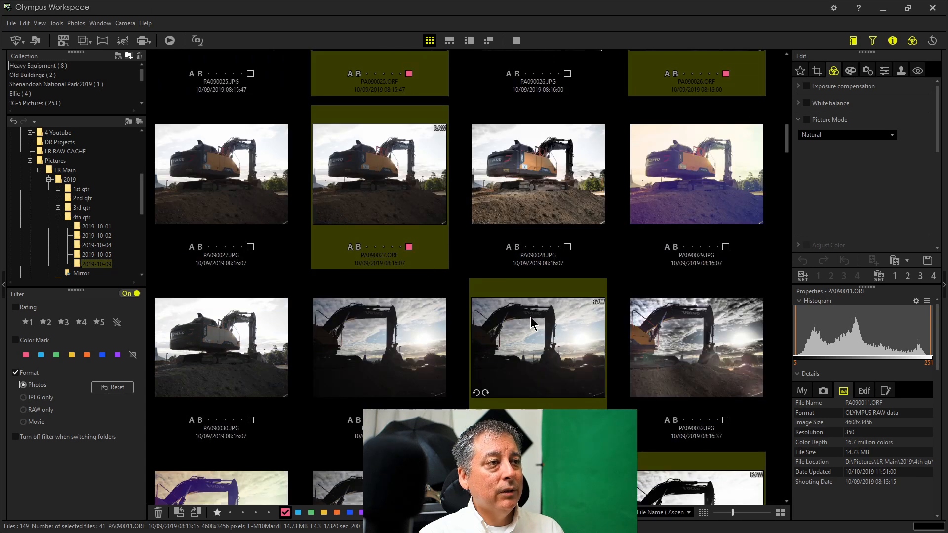
pyautogui.scroll(-5, 541, 338)
pyautogui.scroll(5, 542, 337)
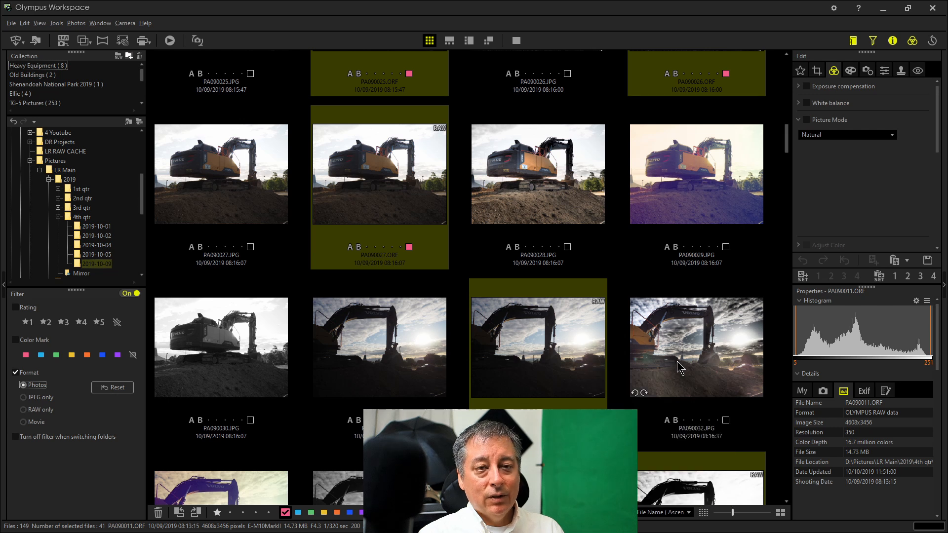
pyautogui.moveTo(678, 367)
pyautogui.moveTo(565, 366)
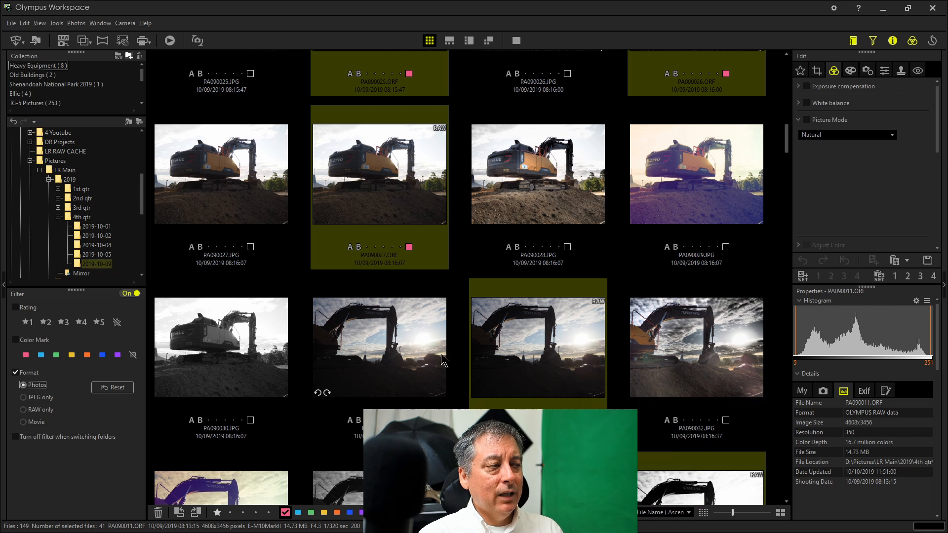
pyautogui.moveTo(421, 344)
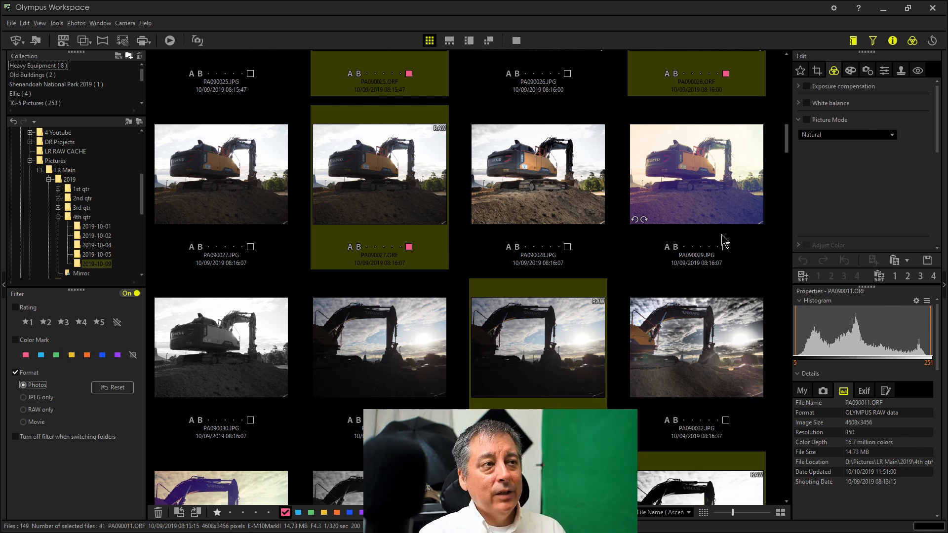
pyautogui.moveTo(375, 187)
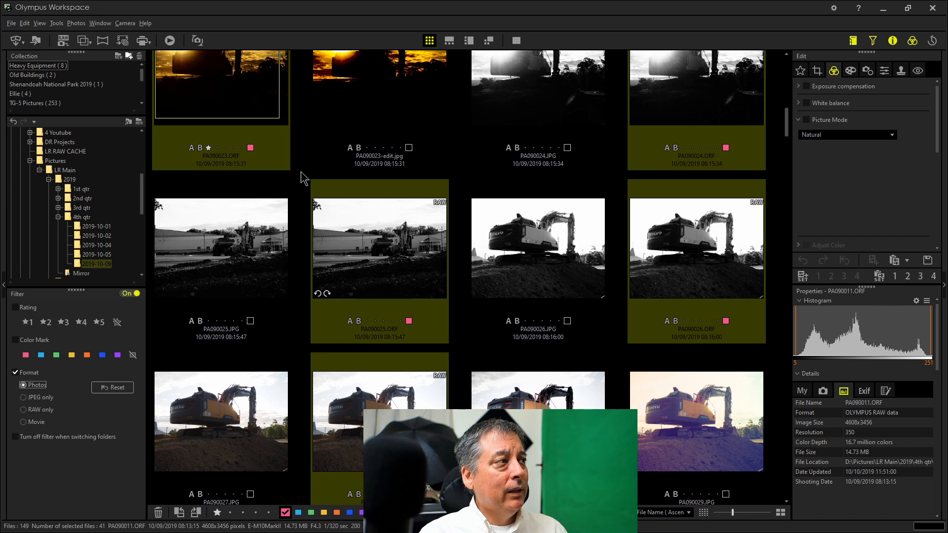
# - Browse down the folder hierarchy from Pictures through LR Main and 2019 to the 4th qtr folder
pyautogui.click(59, 164)
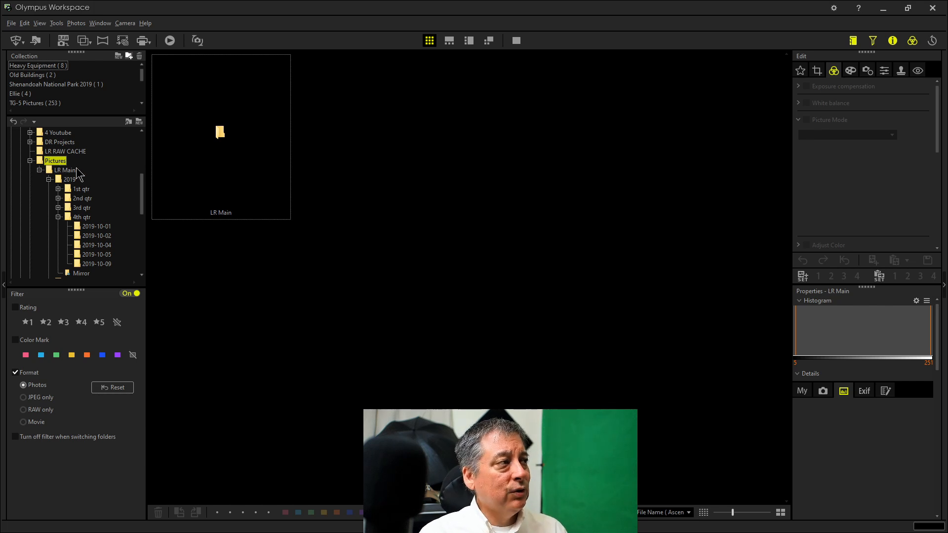
pyautogui.click(73, 173)
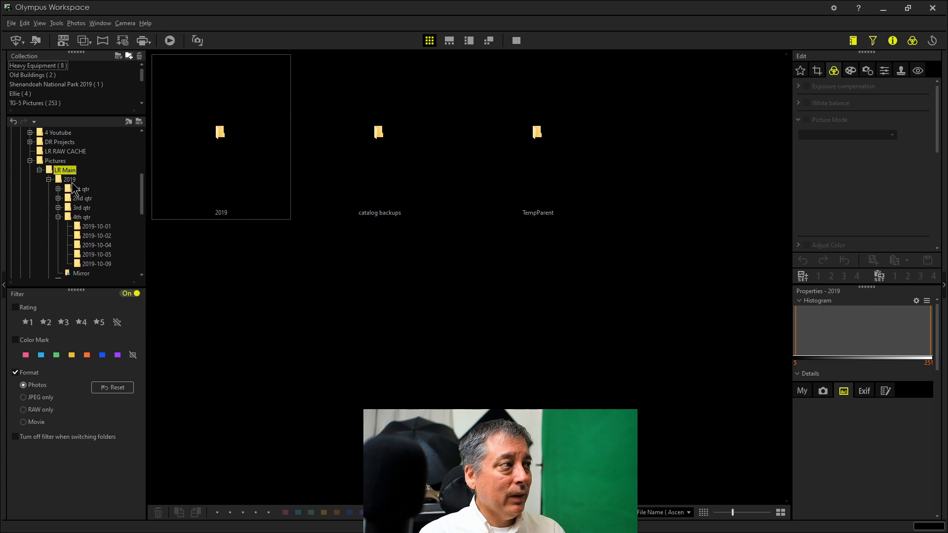
pyautogui.click(72, 181)
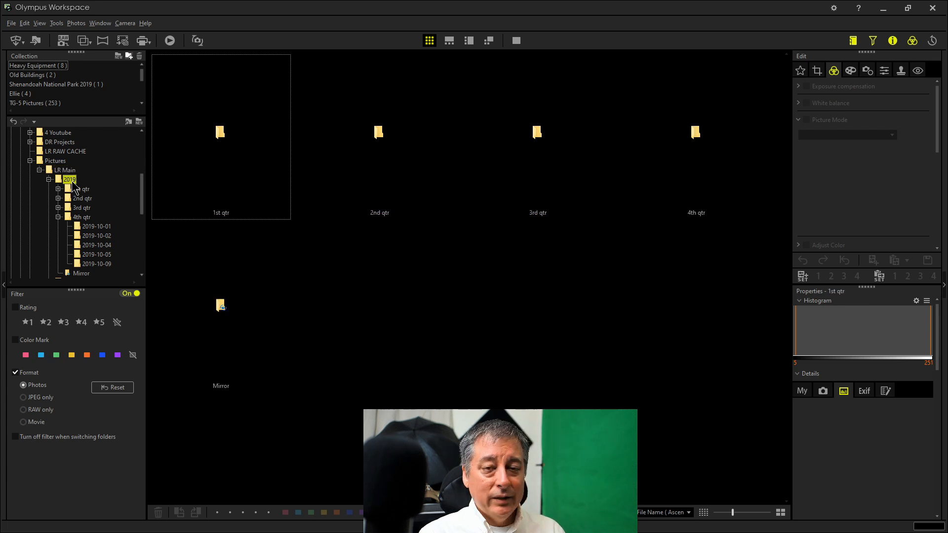
pyautogui.click(71, 220)
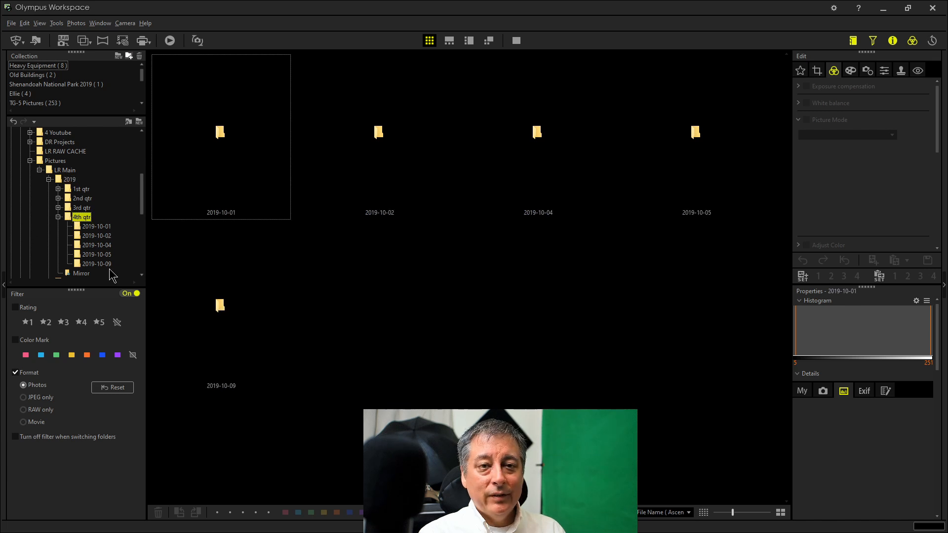
# - Expand 3rd qtr and 2019-09-04 in the folder tree, and view the om2n subfolder followed by its parent folder
pyautogui.click(59, 208)
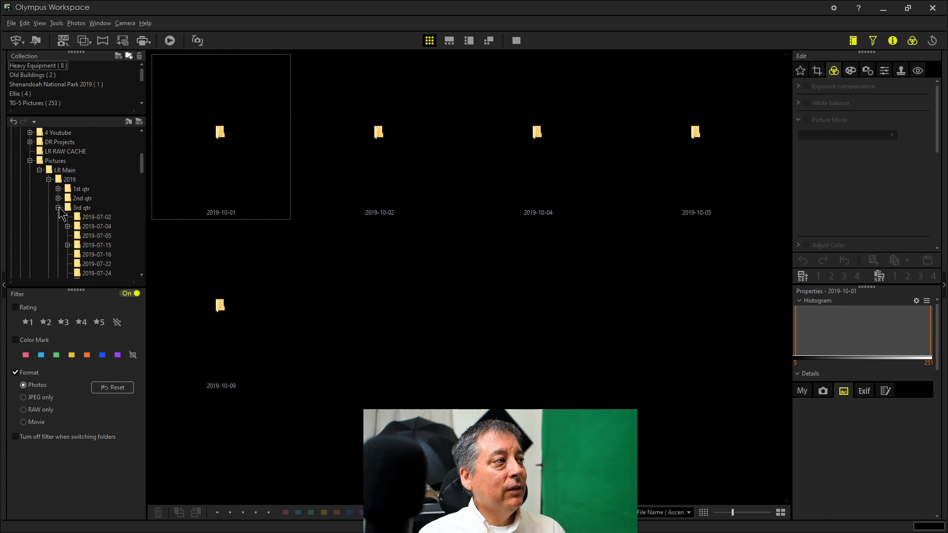
pyautogui.scroll(-8, 104, 230)
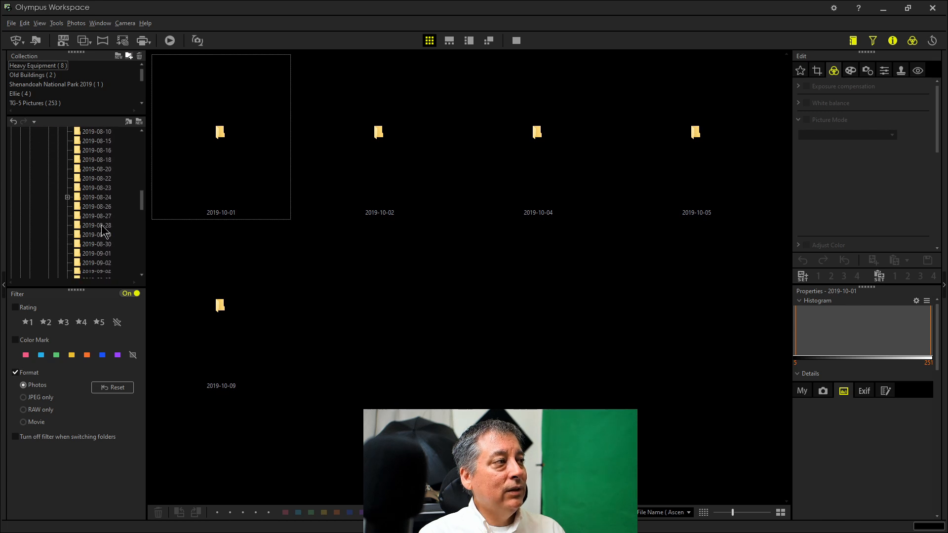
pyautogui.scroll(-3, 103, 230)
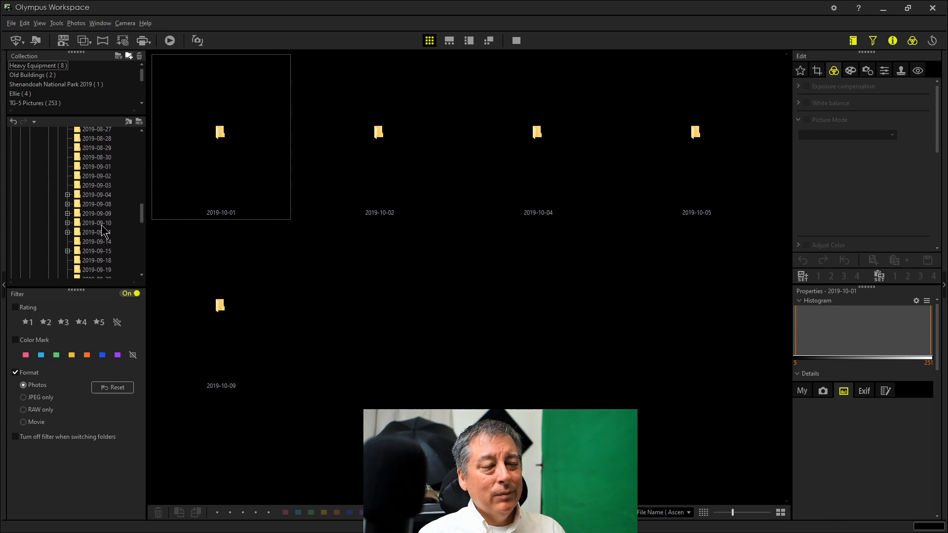
pyautogui.click(68, 194)
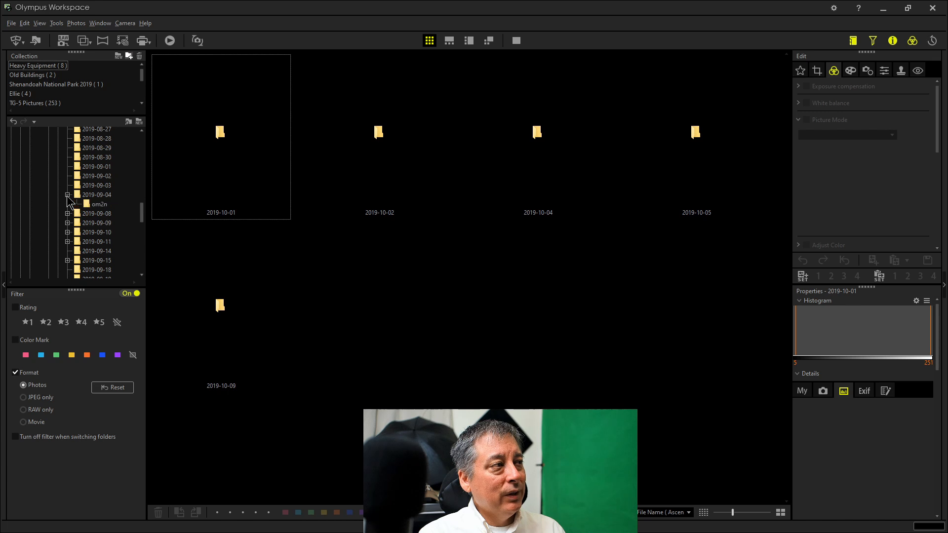
pyautogui.click(102, 205)
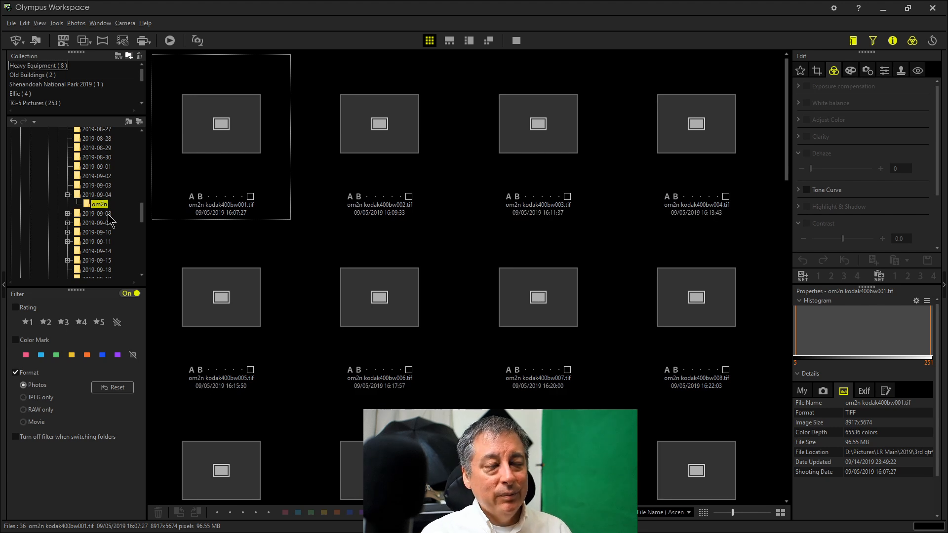
pyautogui.click(107, 195)
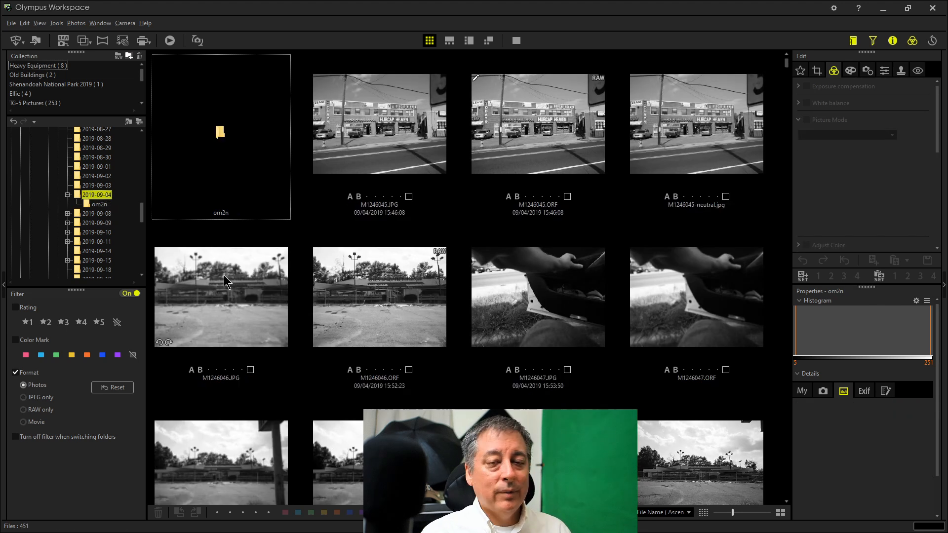
# - Collapse the 2019-09-04, 3rd qtr, 4th qtr and 2019 folders in the tree, and return to the 2019-10-09 folder
pyautogui.click(67, 195)
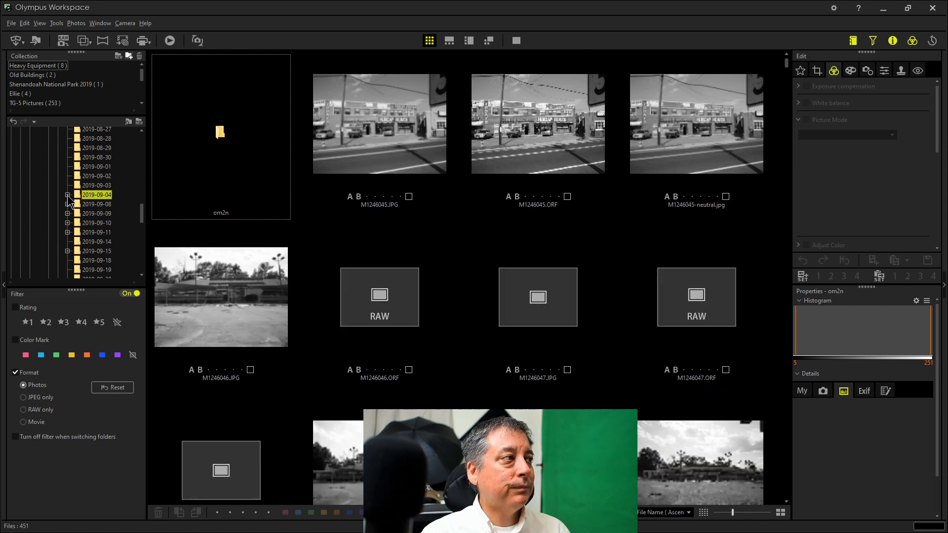
pyautogui.scroll(10, 64, 213)
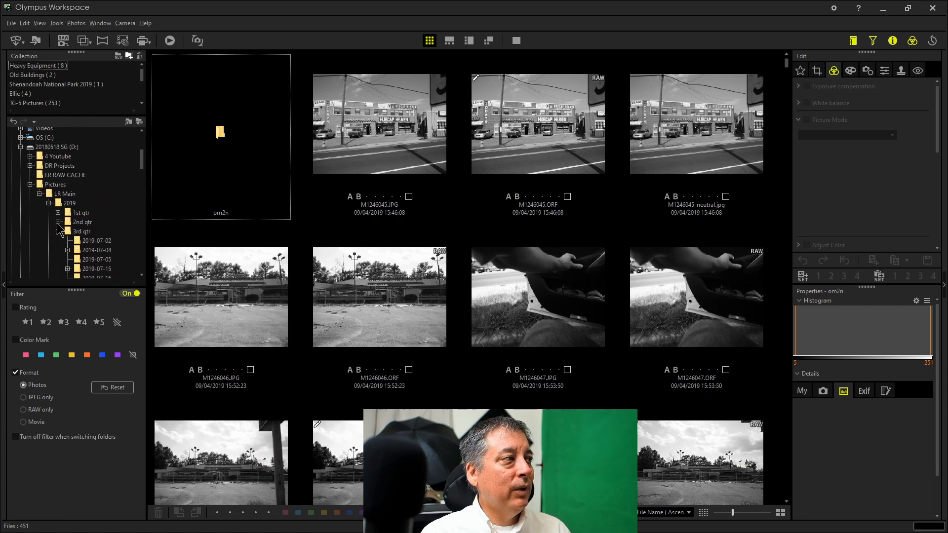
pyautogui.click(57, 231)
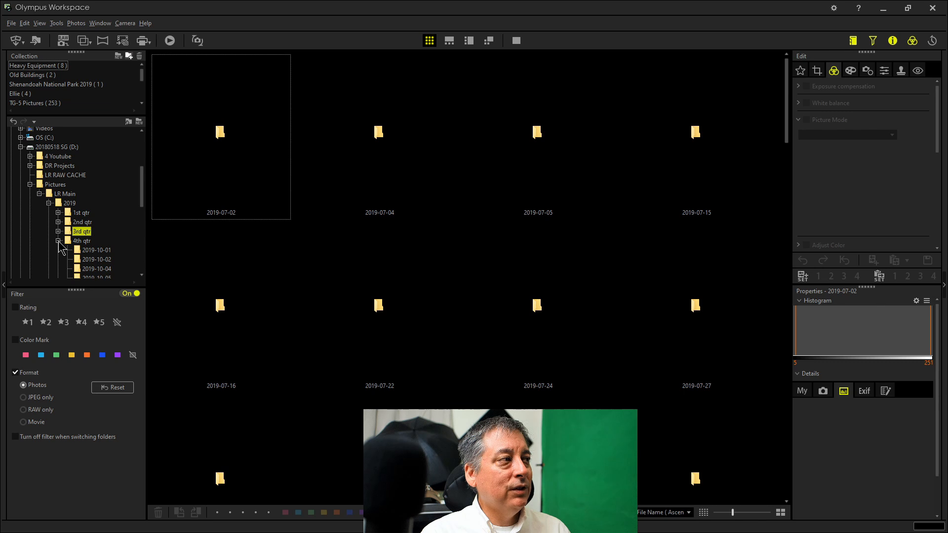
pyautogui.click(58, 241)
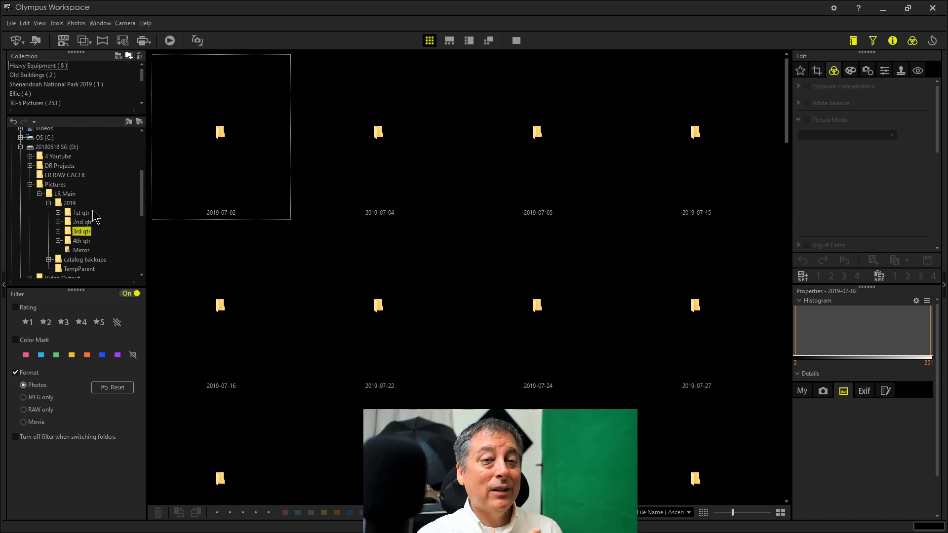
pyautogui.click(49, 203)
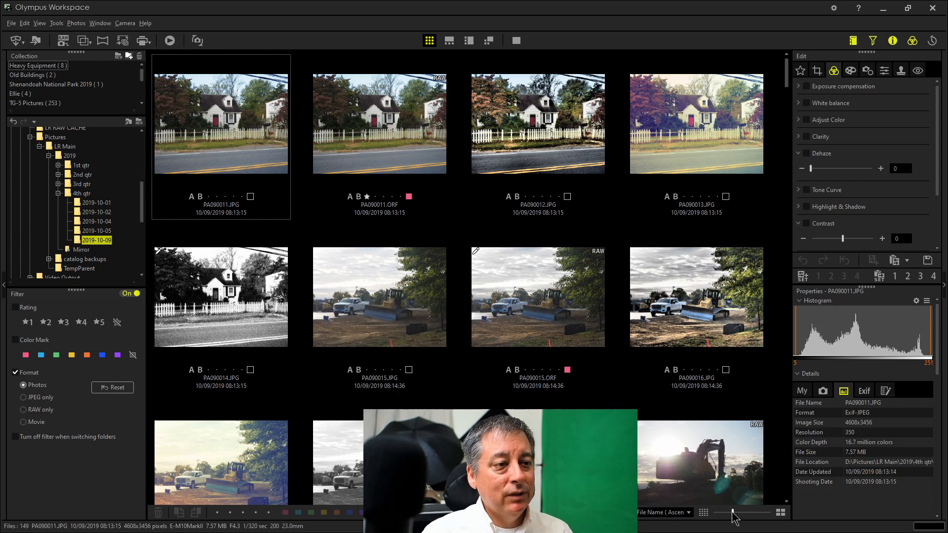
# - Shrink the thumbnails in the 2019-10-09 folder until eight fit in each row
pyautogui.moveTo(732, 516)
pyautogui.mouseDown()
pyautogui.moveTo(747, 516)
pyautogui.moveTo(720, 516)
pyautogui.mouseUp()
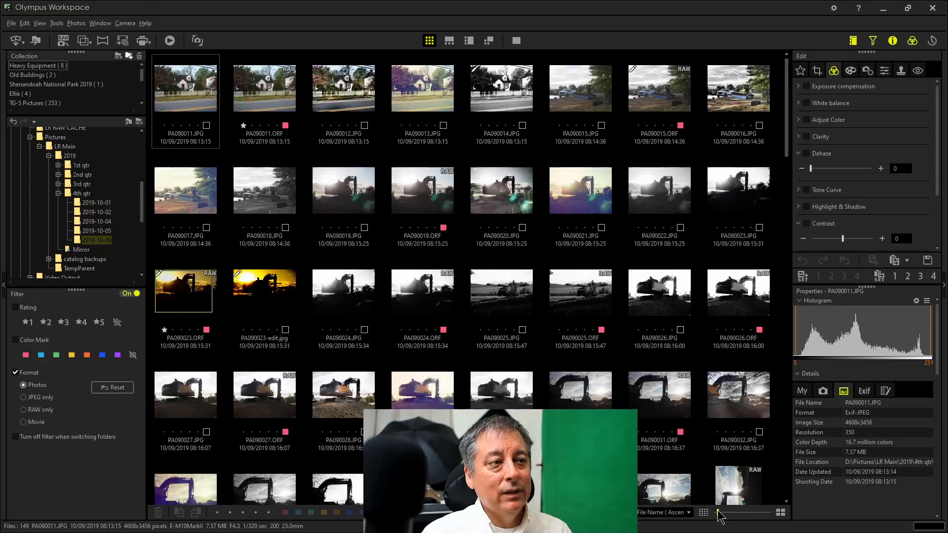
pyautogui.moveTo(678, 447)
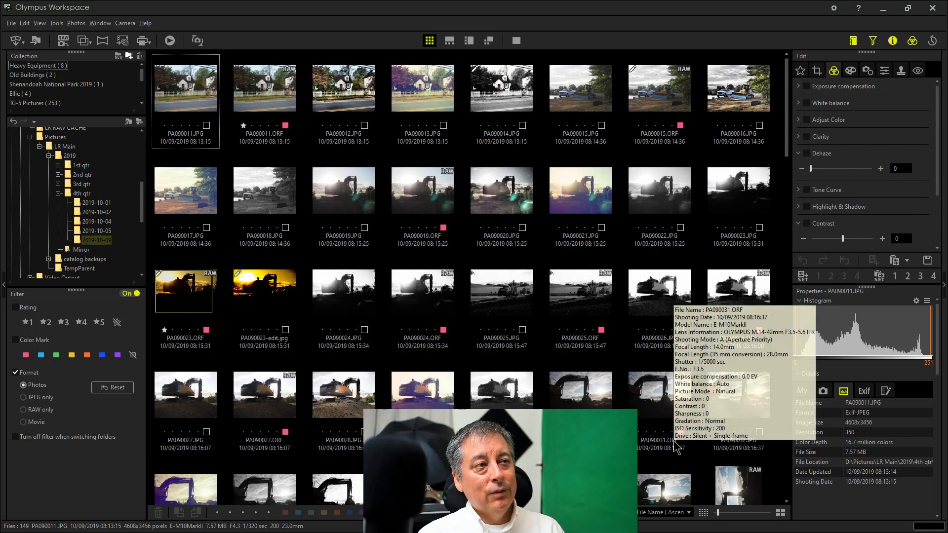